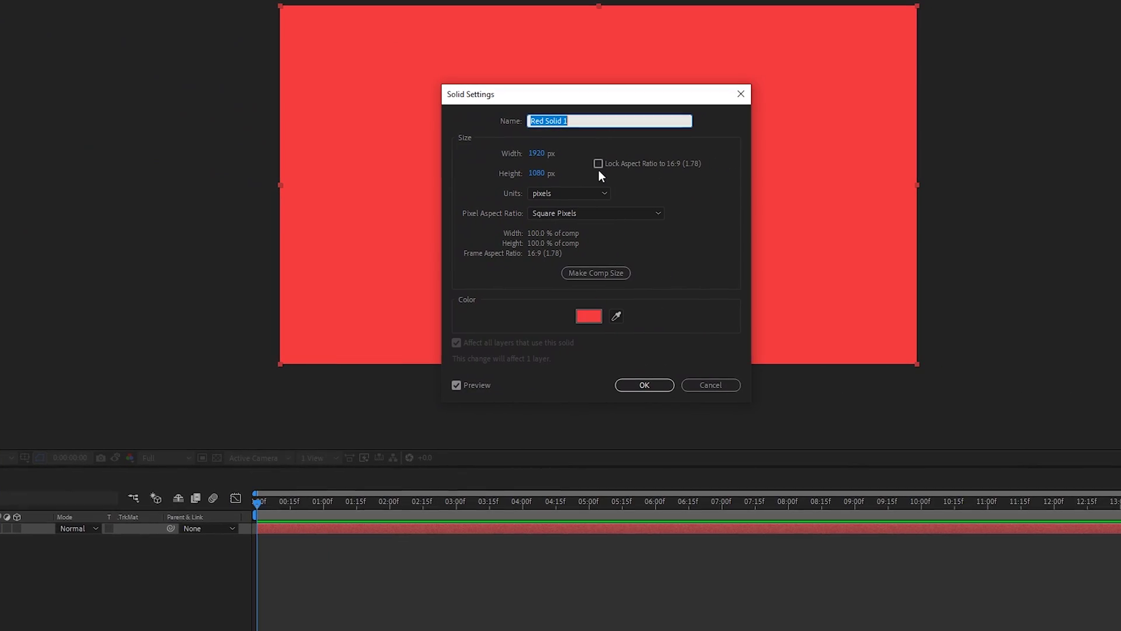
- Change the demo solid's colour to a pale red
left_click(589, 316)
left_click_drag(561, 444, 418, 423)
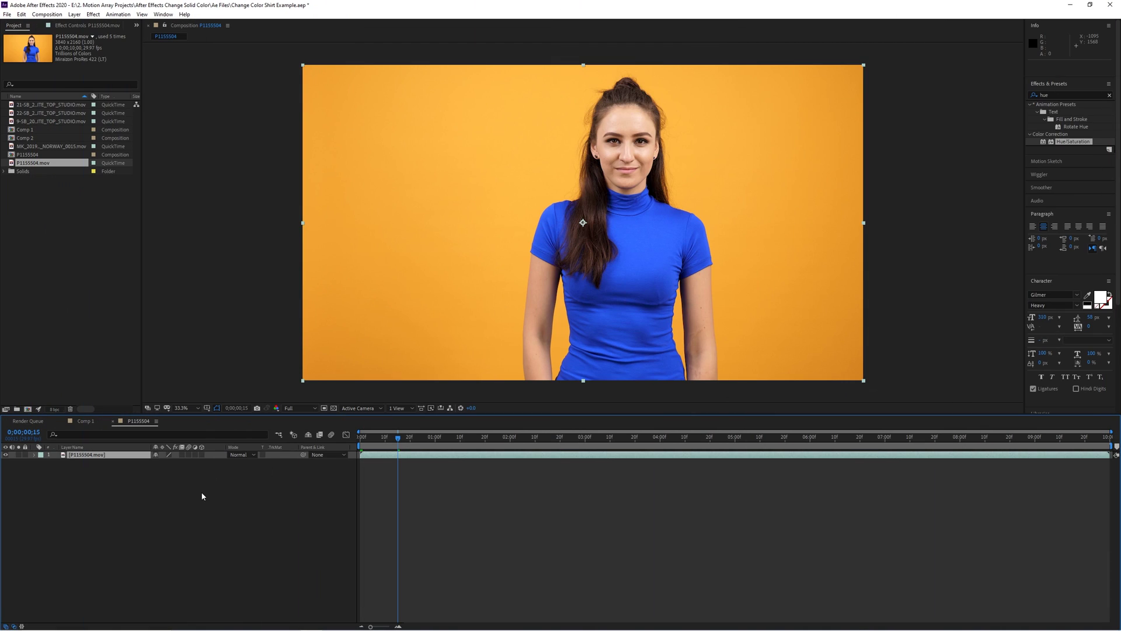
- Preview the clip, add a deep blue solid and undo it, then clear the effects search
key("space")
key("space")
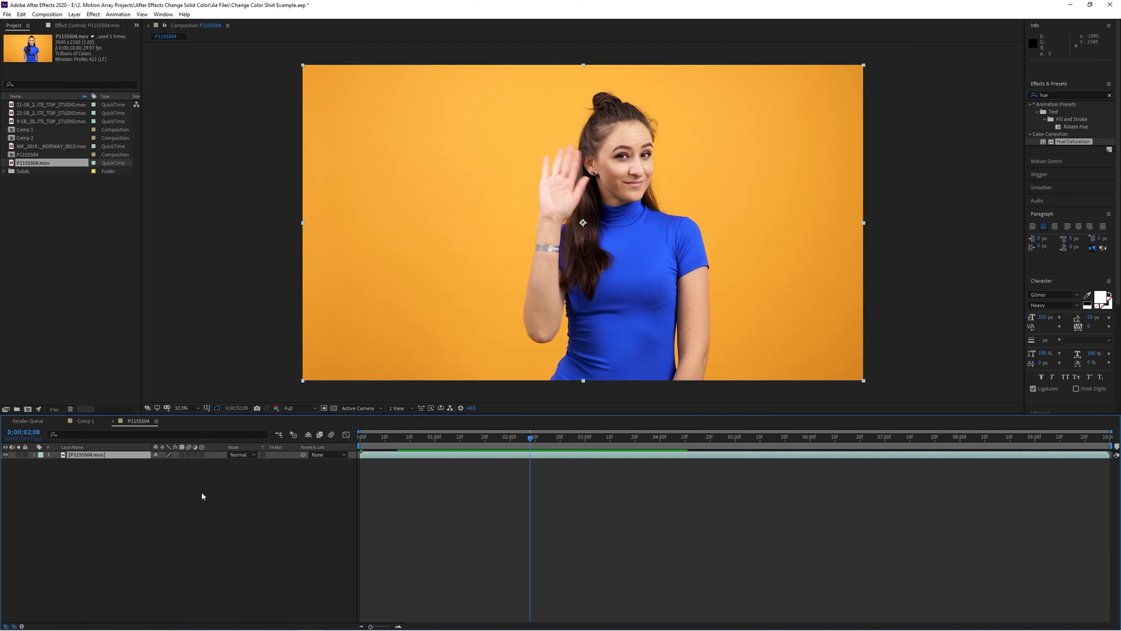
left_click_drag(520, 441, 421, 448)
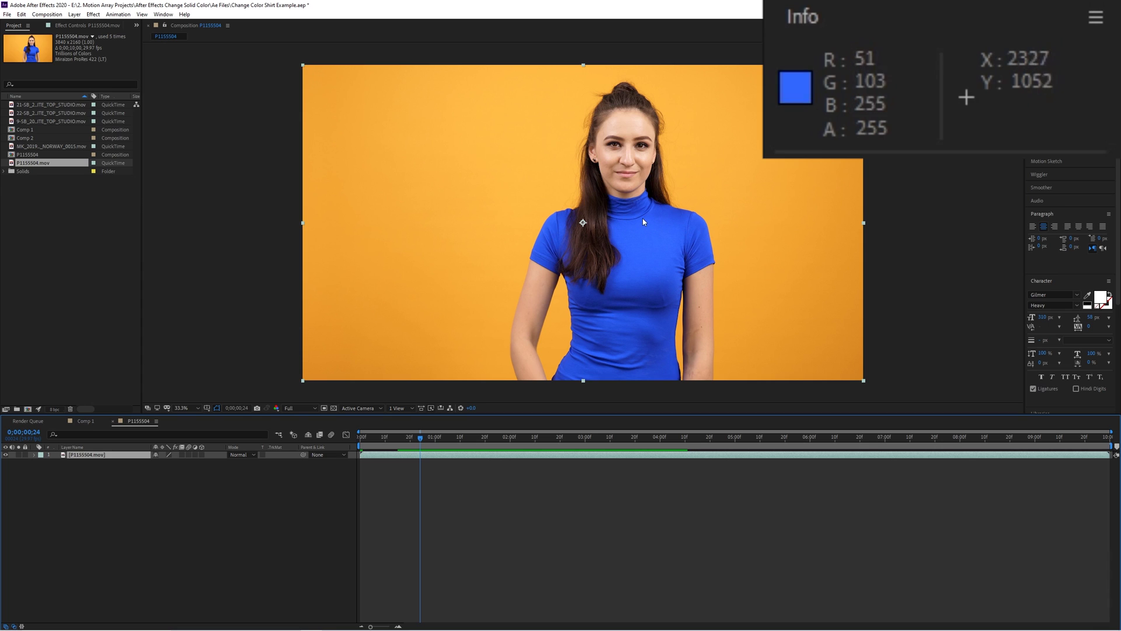
right_click(282, 509)
mouse_move(292, 512)
left_click(408, 537)
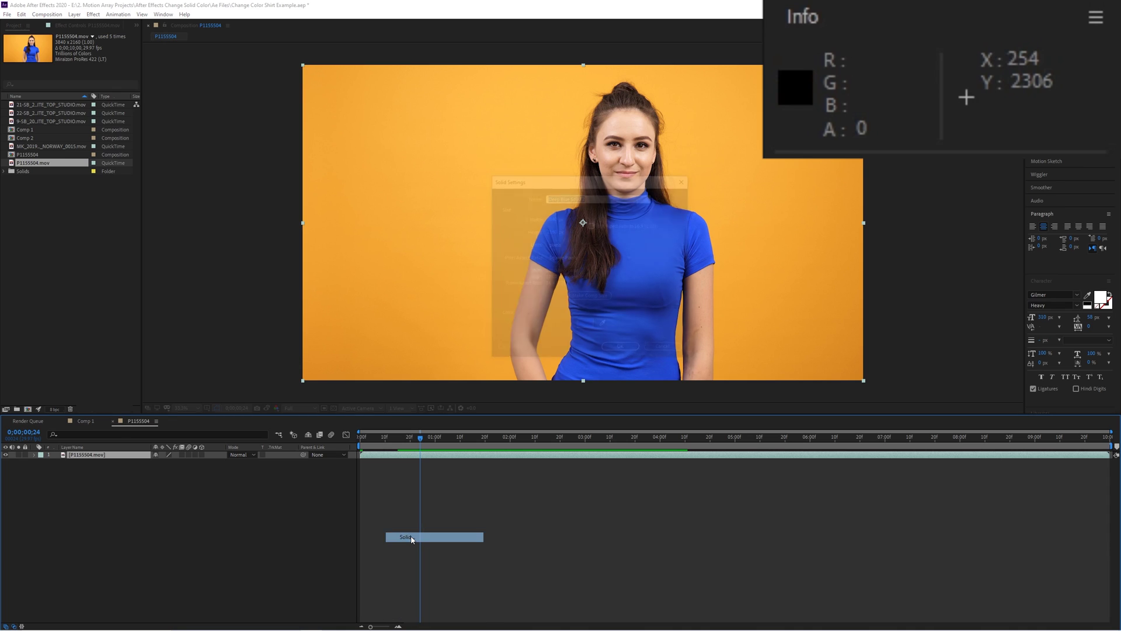
left_click(622, 350)
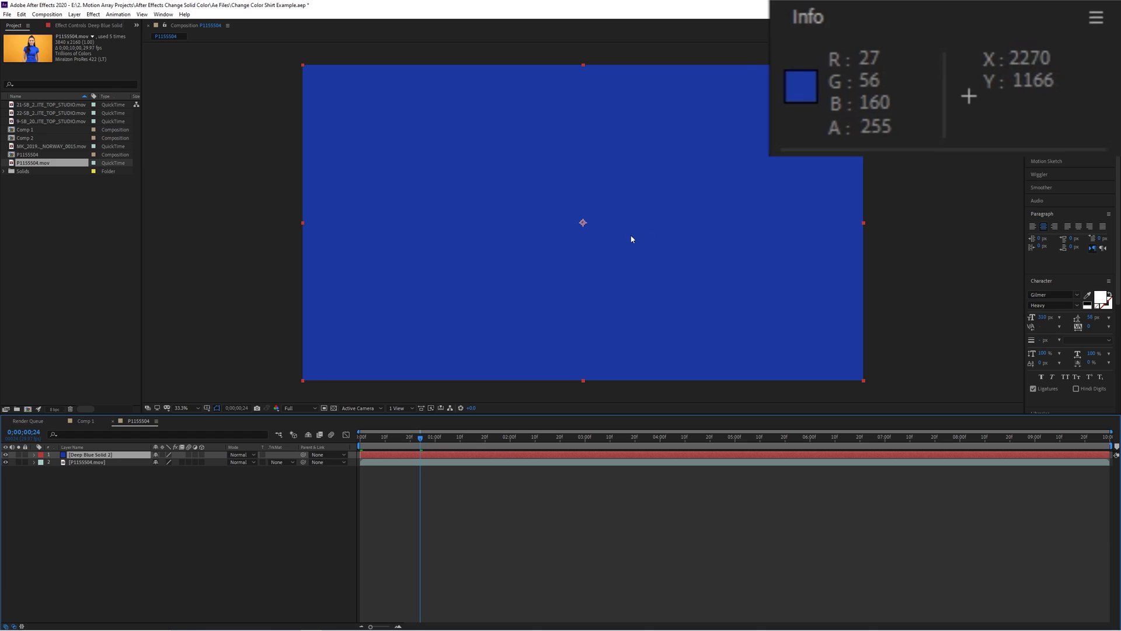
key("ctrl+z")
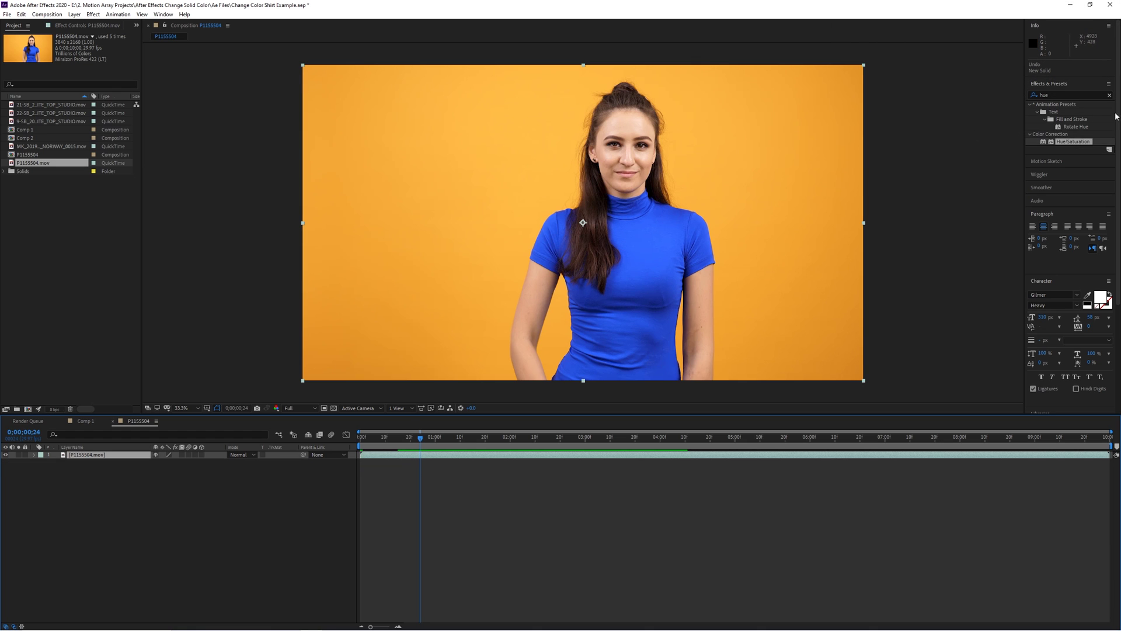
left_click(1109, 95)
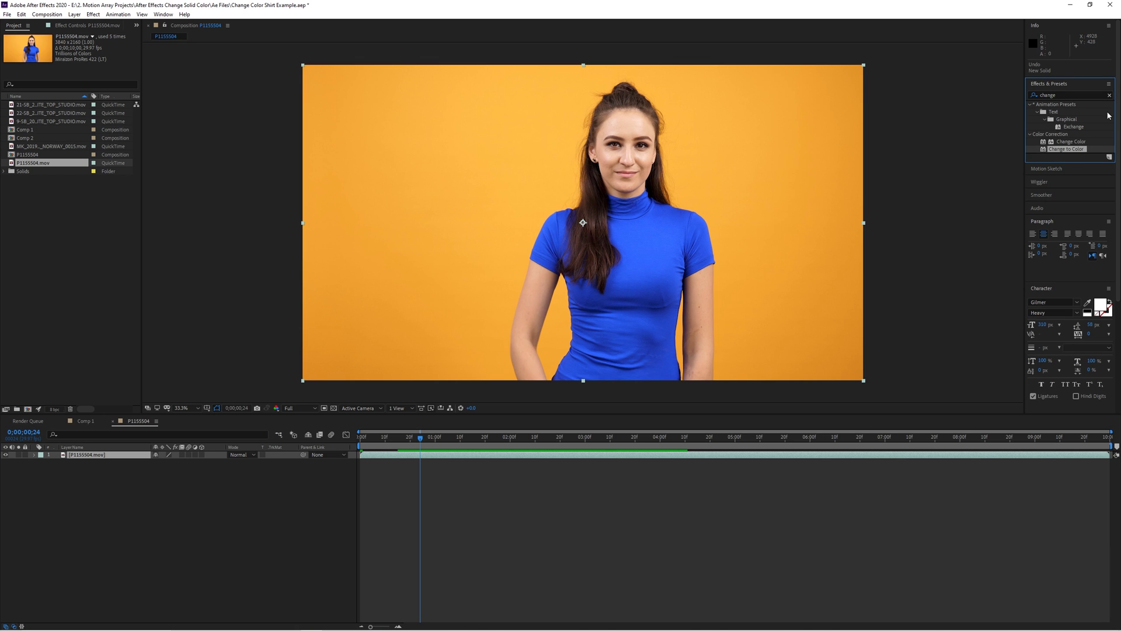
- Apply Lumetri Color to ph_2.mov and expand its Curves section
left_click(1109, 95)
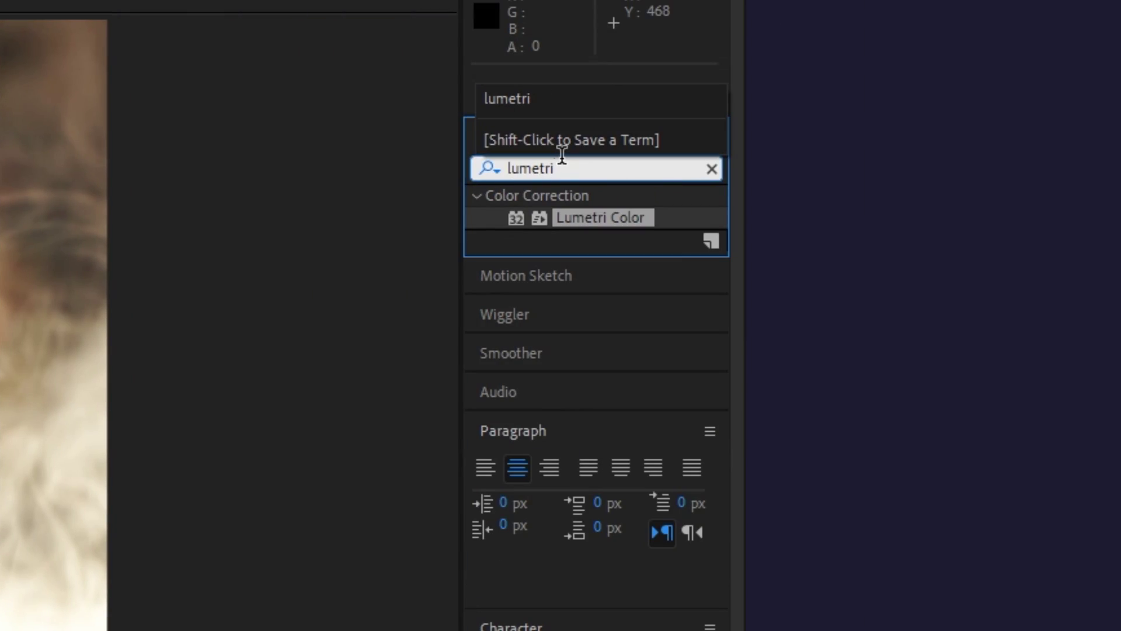
left_click_drag(601, 218, 544, 456)
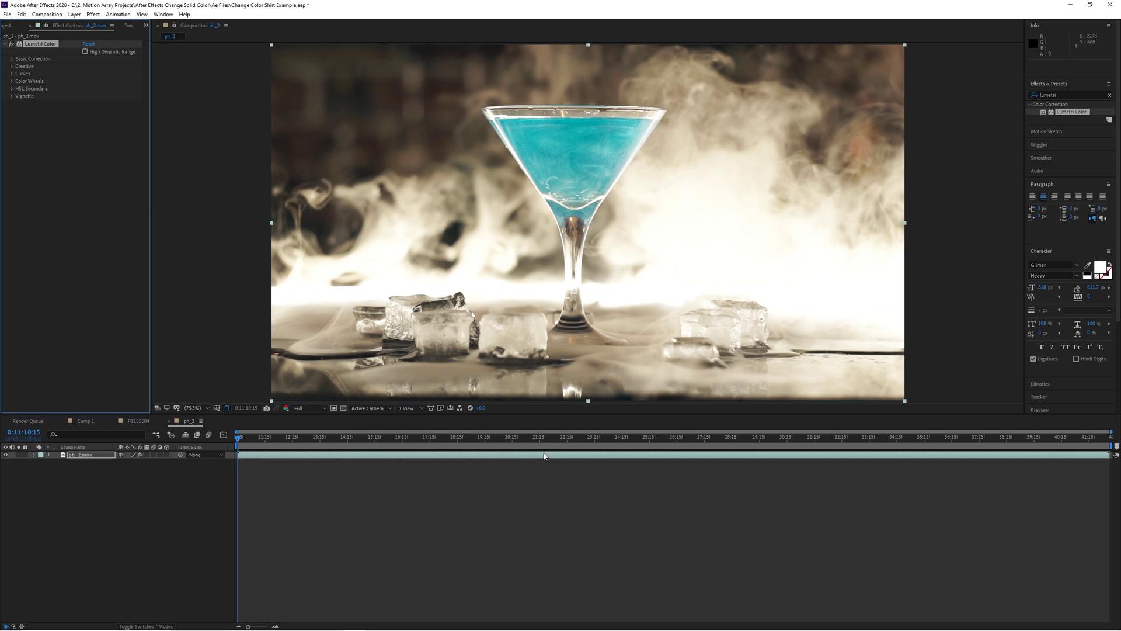
left_click(12, 74)
scroll(13, 76, "down", 1)
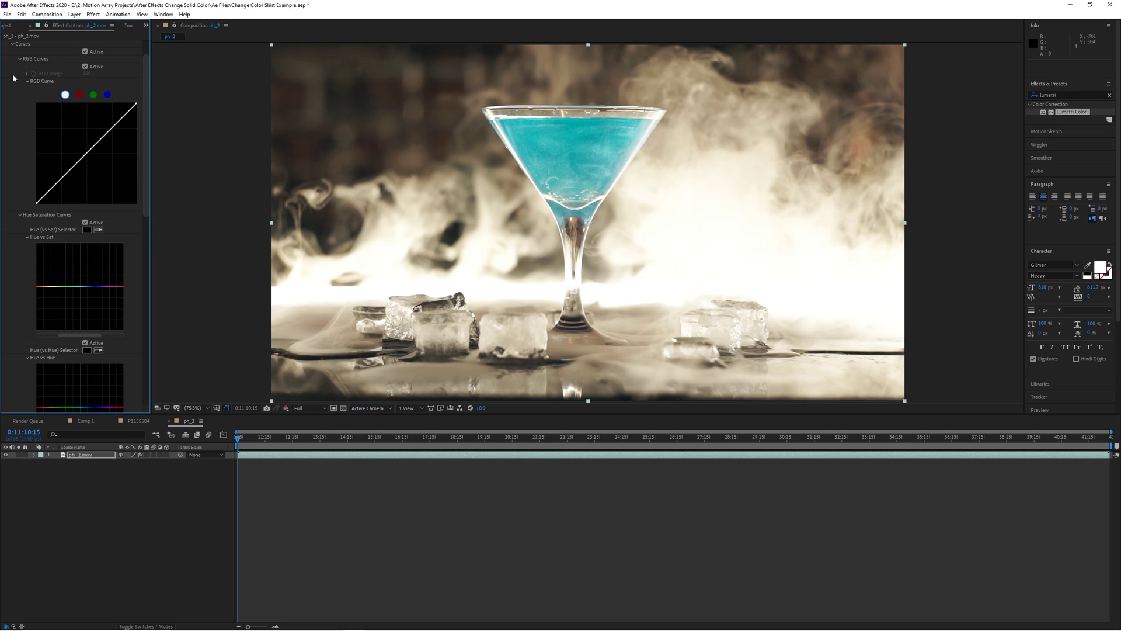
left_click_drag(151, 87, 399, 171)
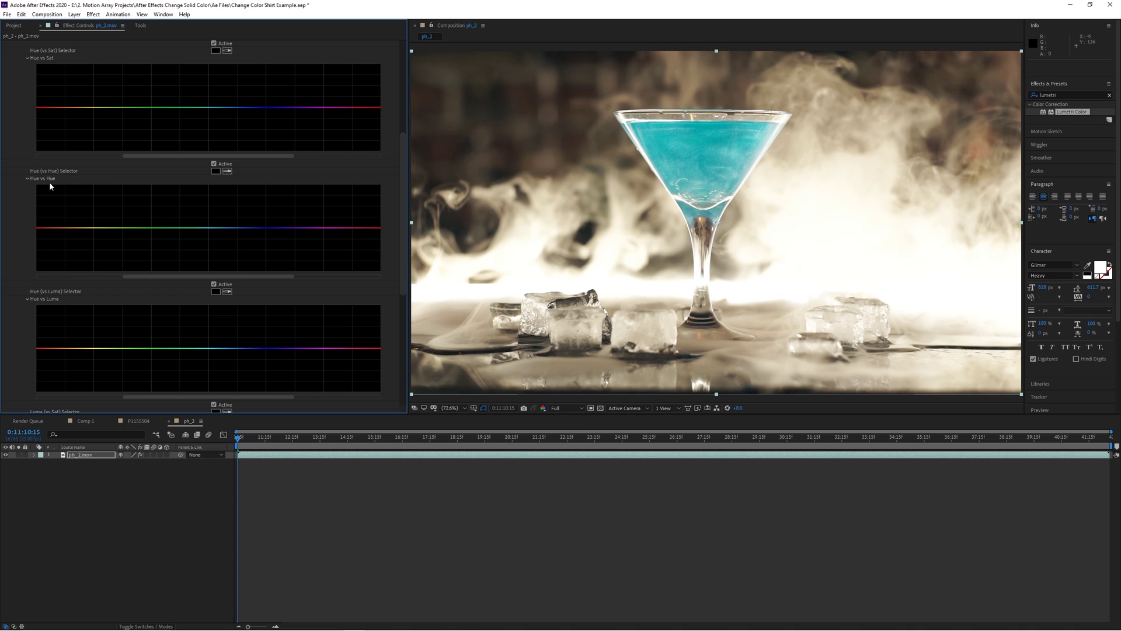
- Sample the blue drink's hue in Hue vs Hue and shift it to green
left_click(227, 170)
left_click(713, 144)
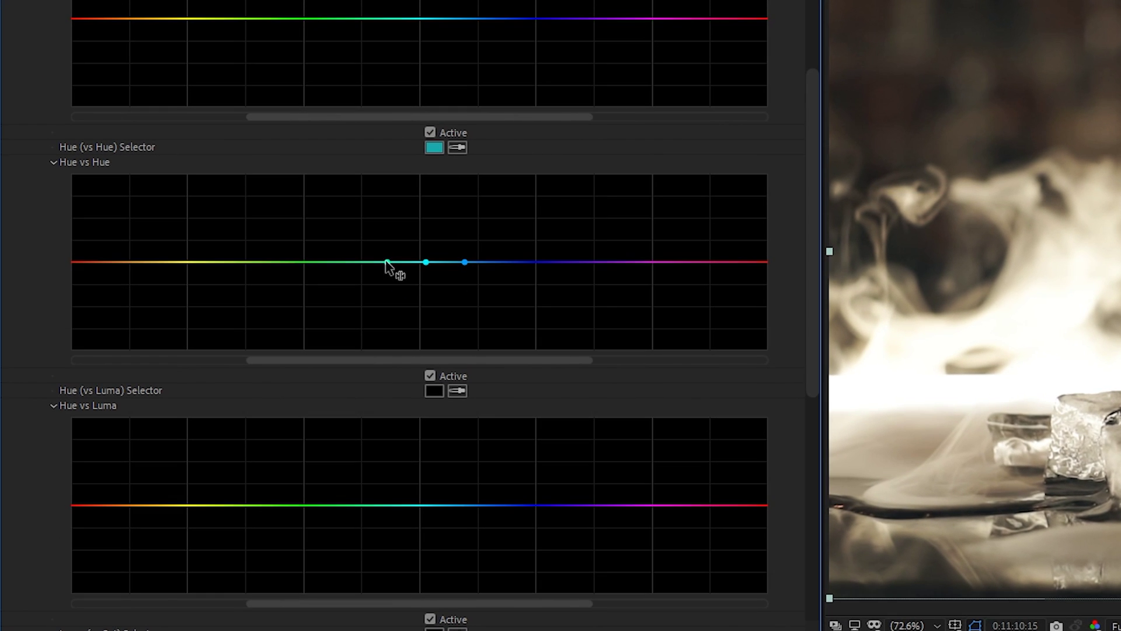
left_click_drag(426, 262, 426, 297)
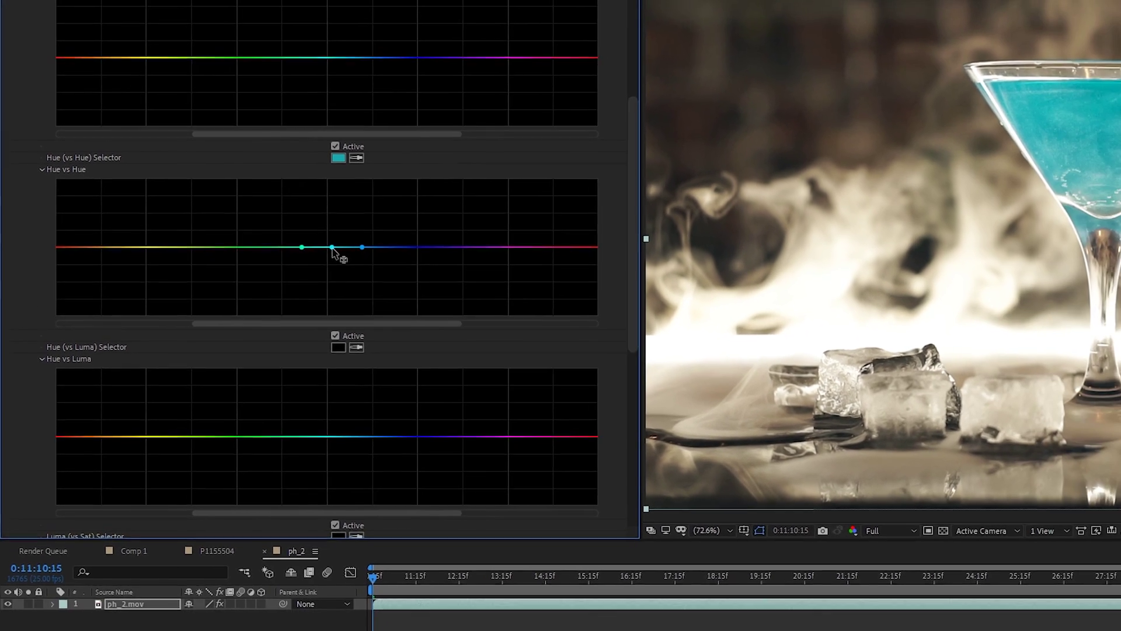
left_click_drag(212, 249, 233, 226)
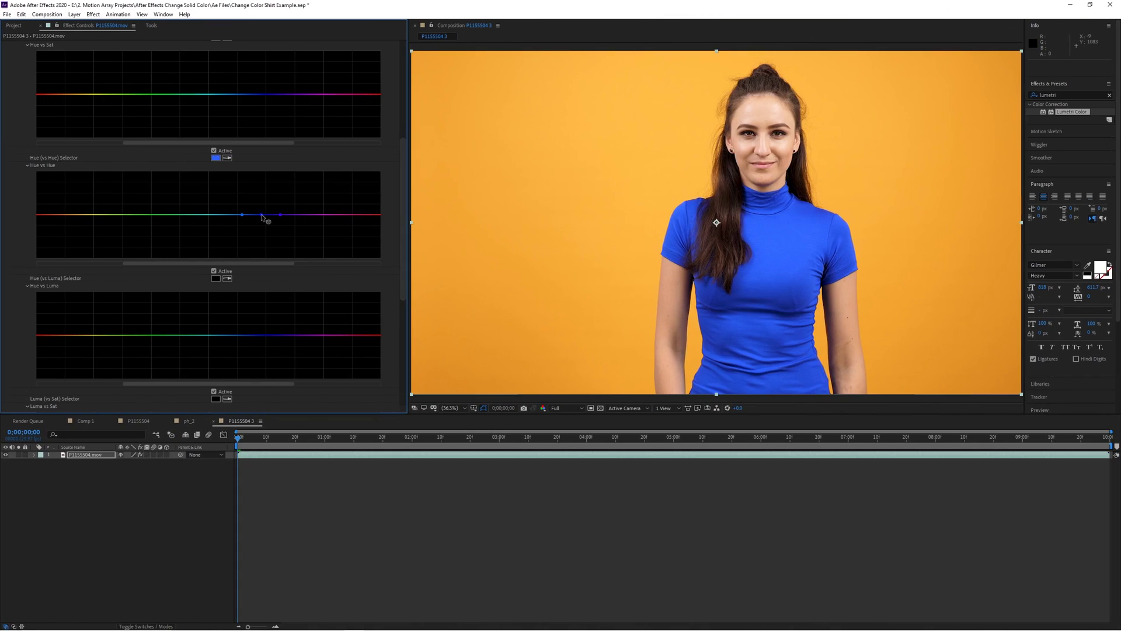
- Dip the Hue vs Hue curve to turn the shirt orange-red, then zoom and pan to inspect its edges
left_click_drag(262, 217, 264, 248)
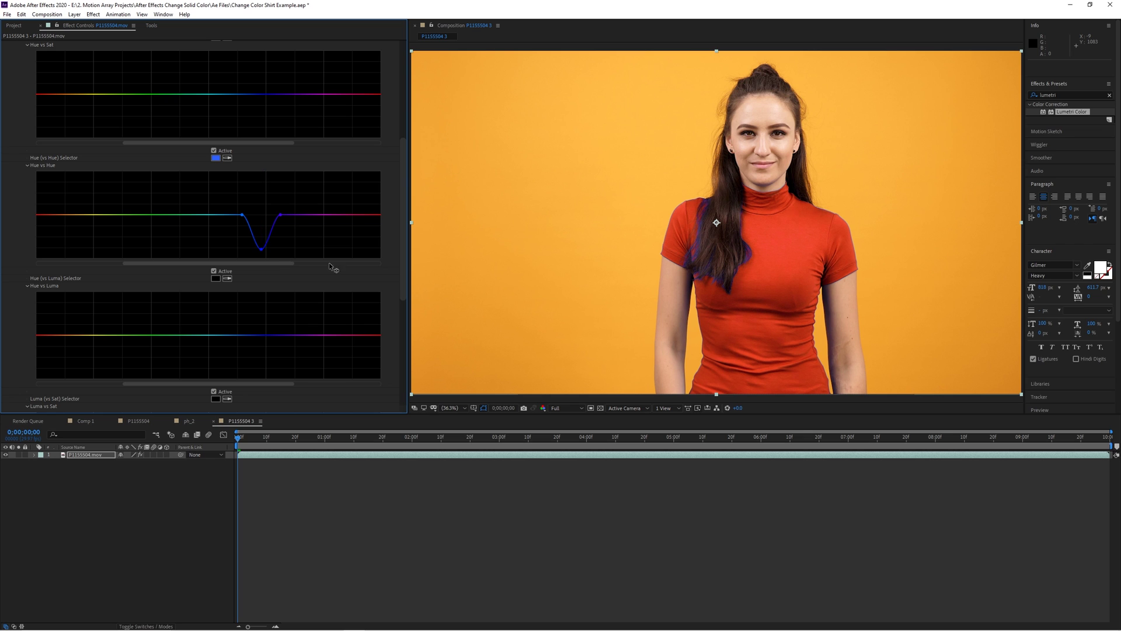
key("slash")
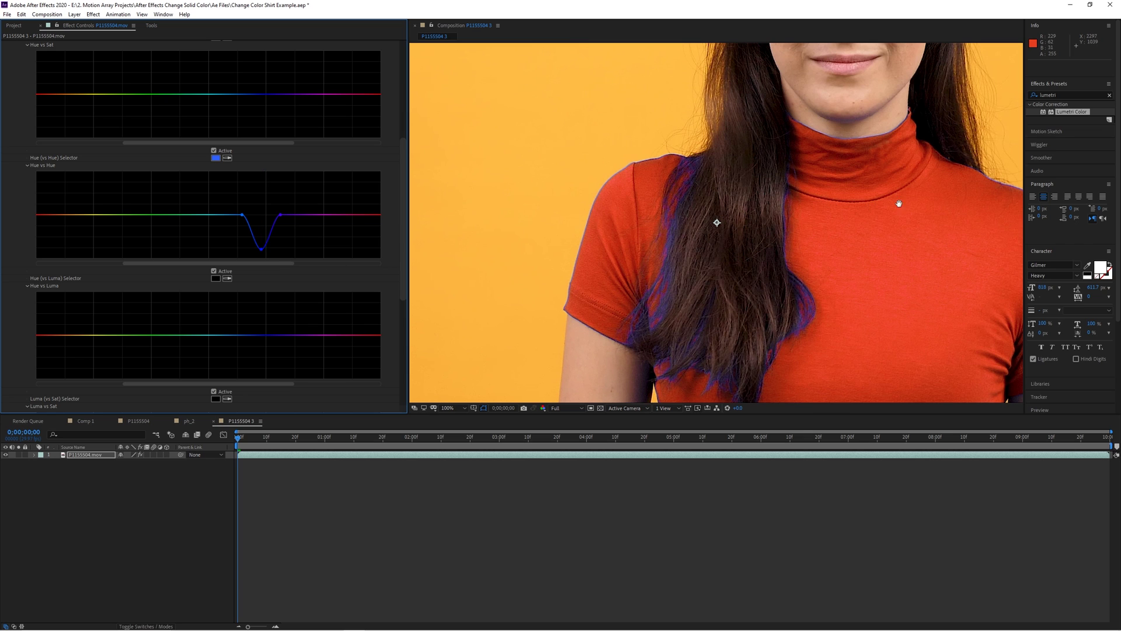
left_click_drag(907, 202, 958, 135)
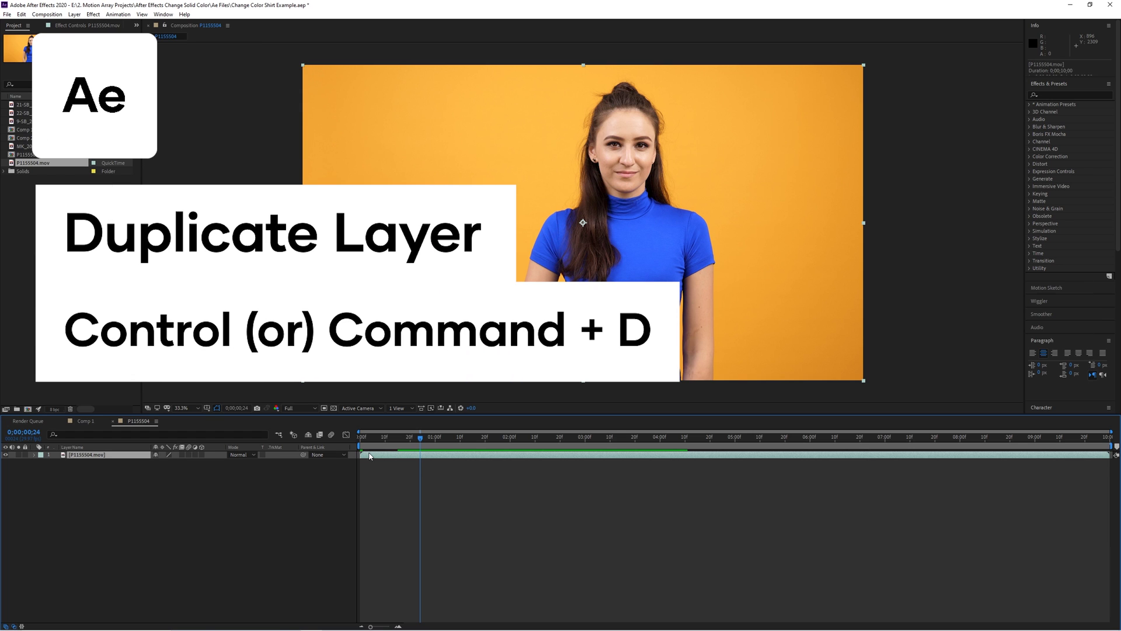
- Duplicate the footage layer and rename the top copy Keylight
key("ctrl+d")
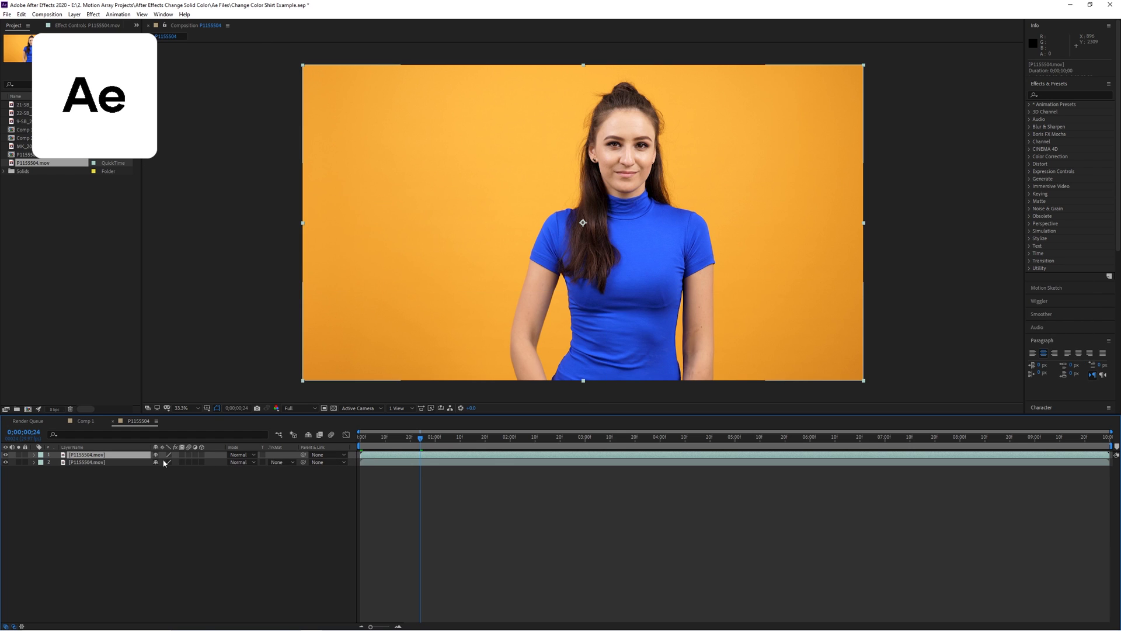
right_click(120, 454)
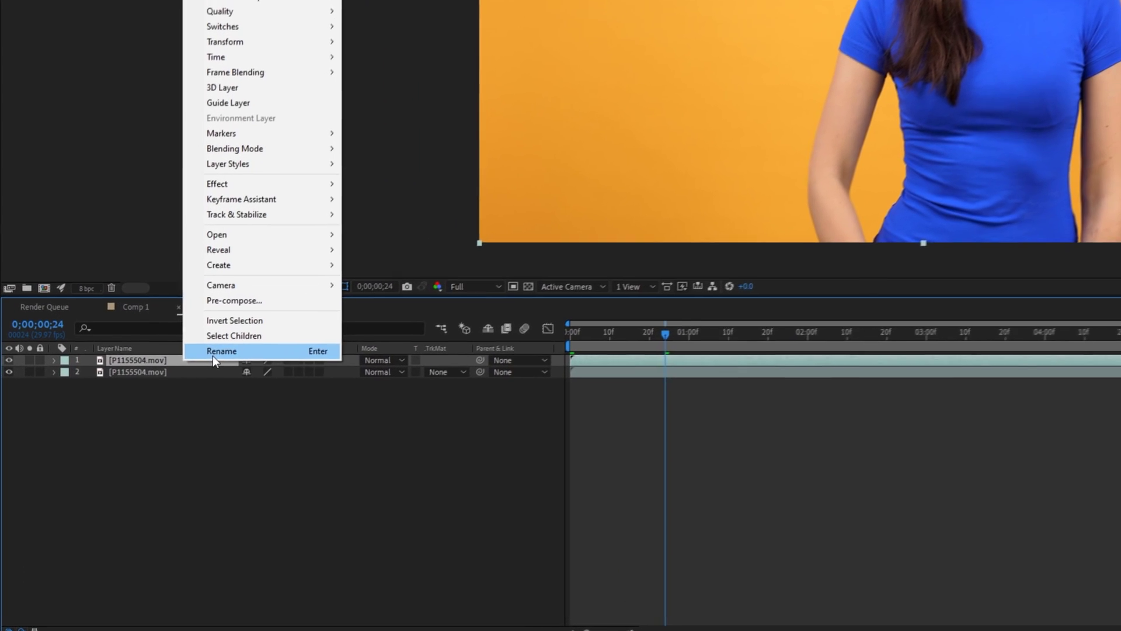
left_click(214, 354)
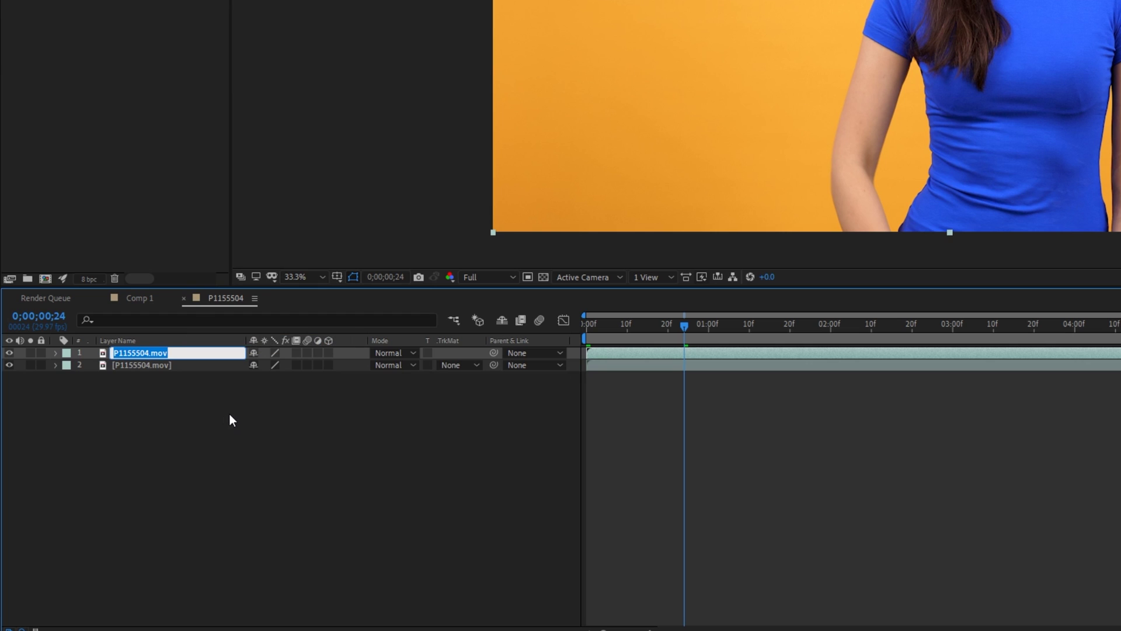
type("Keylight")
key("Return")
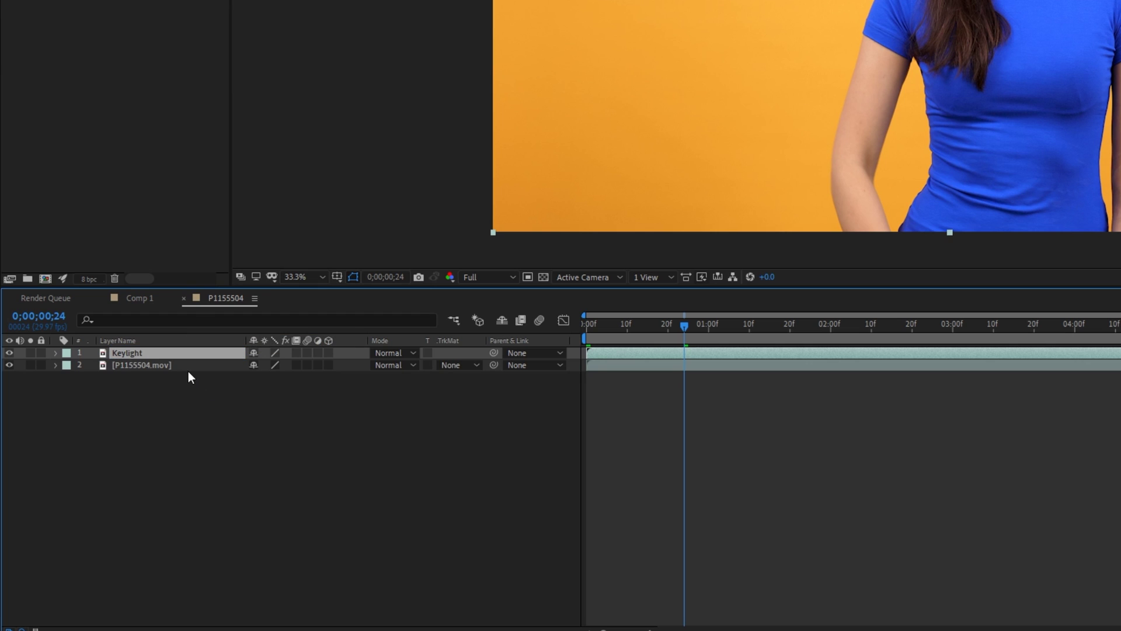
- Rename the bottom footage layer Shirt Color
right_click(185, 368)
left_click(178, 359)
type("Shir")
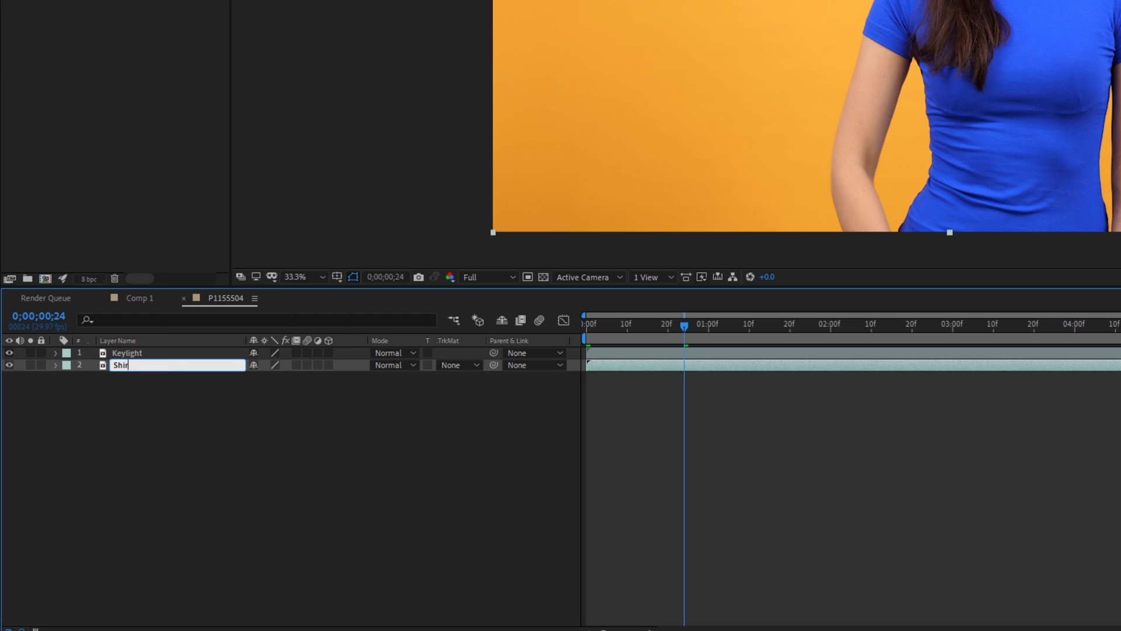
type("t Color")
key("Return")
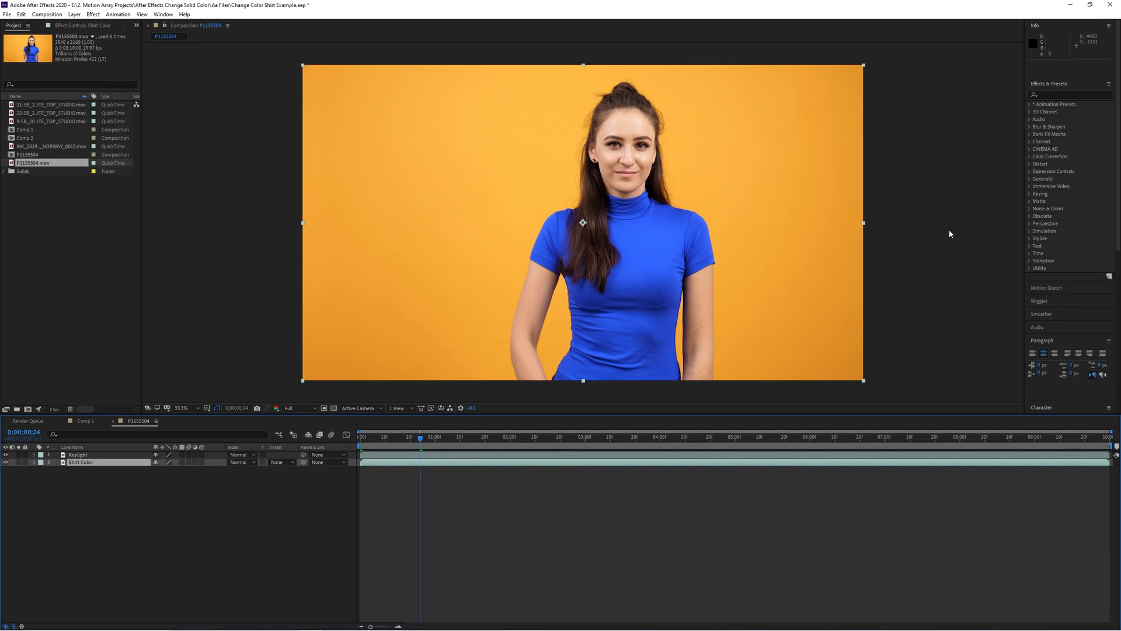
- Apply Keylight to the Keylight layer, sample the blue shirt as Screen Colour, and hide Shirt Color
left_click(1061, 93)
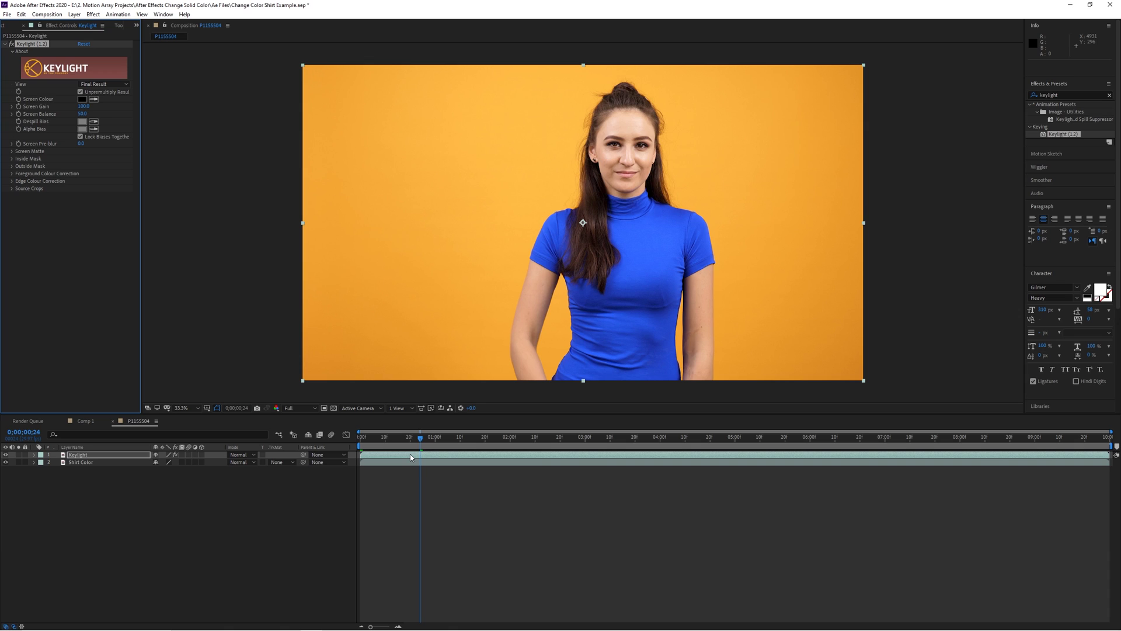
left_click(94, 99)
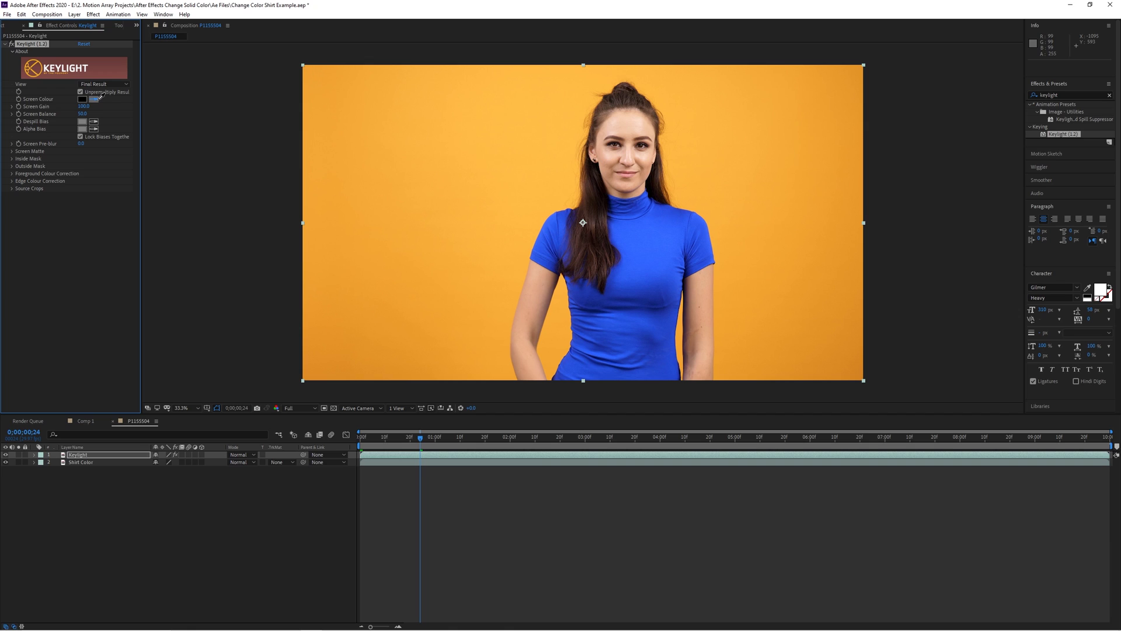
left_click(653, 218)
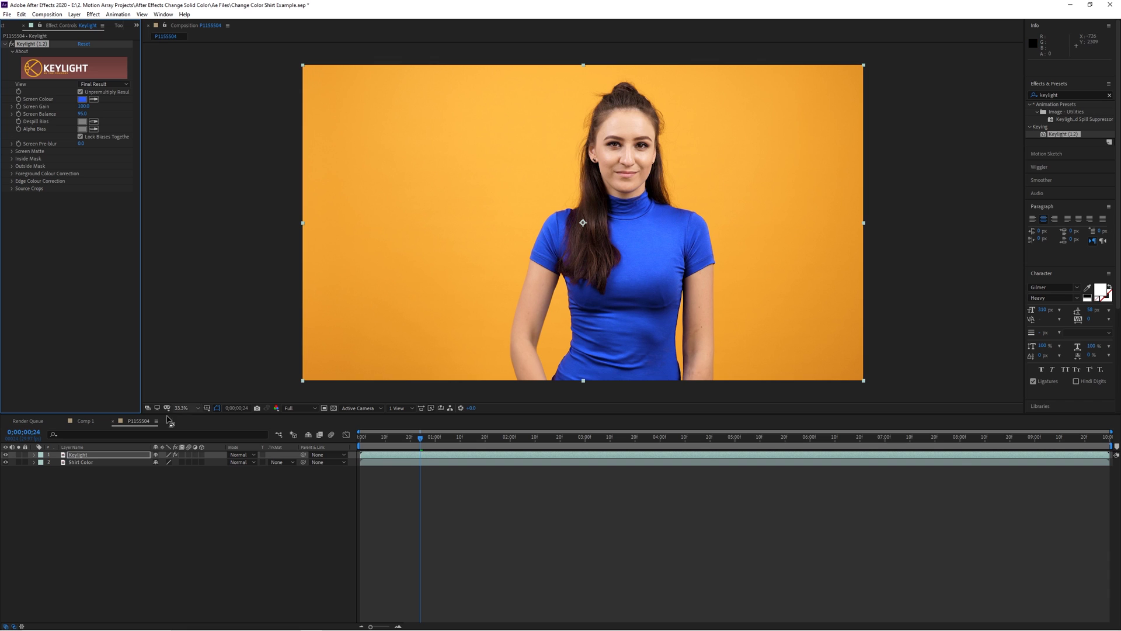
left_click(6, 462)
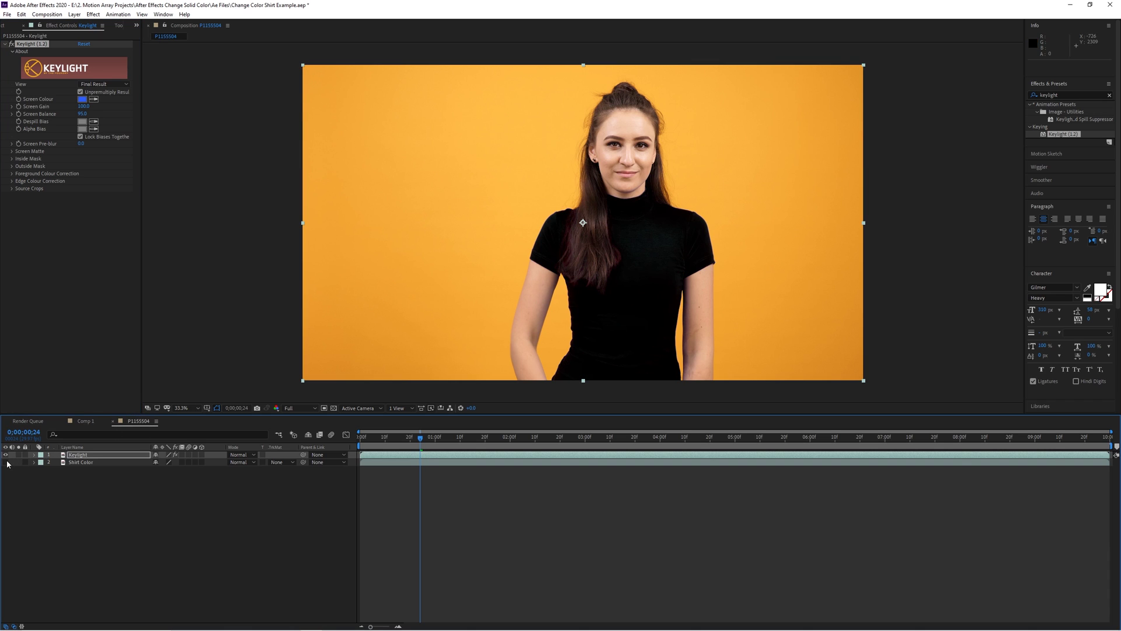
- Search 'hue' and apply Hue/Saturation to the Shirt Color layer at the waving part
mouse_move(420, 439)
left_mouse_down()
mouse_move(613, 439)
mouse_move(422, 448)
left_mouse_up()
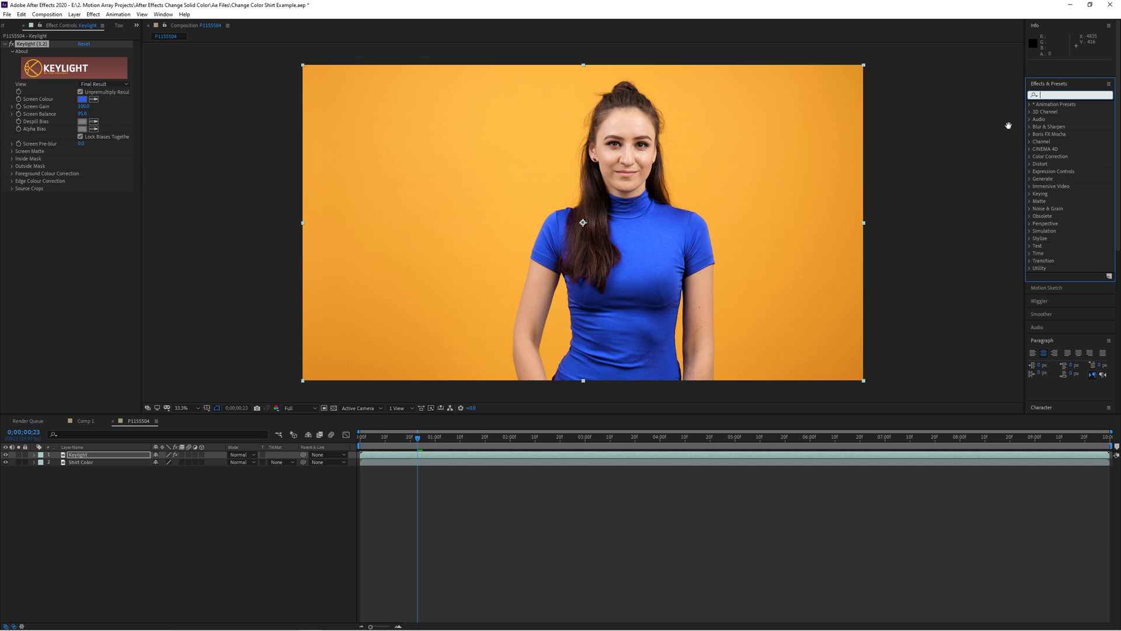
type("hue")
left_click_drag(1073, 142, 403, 464)
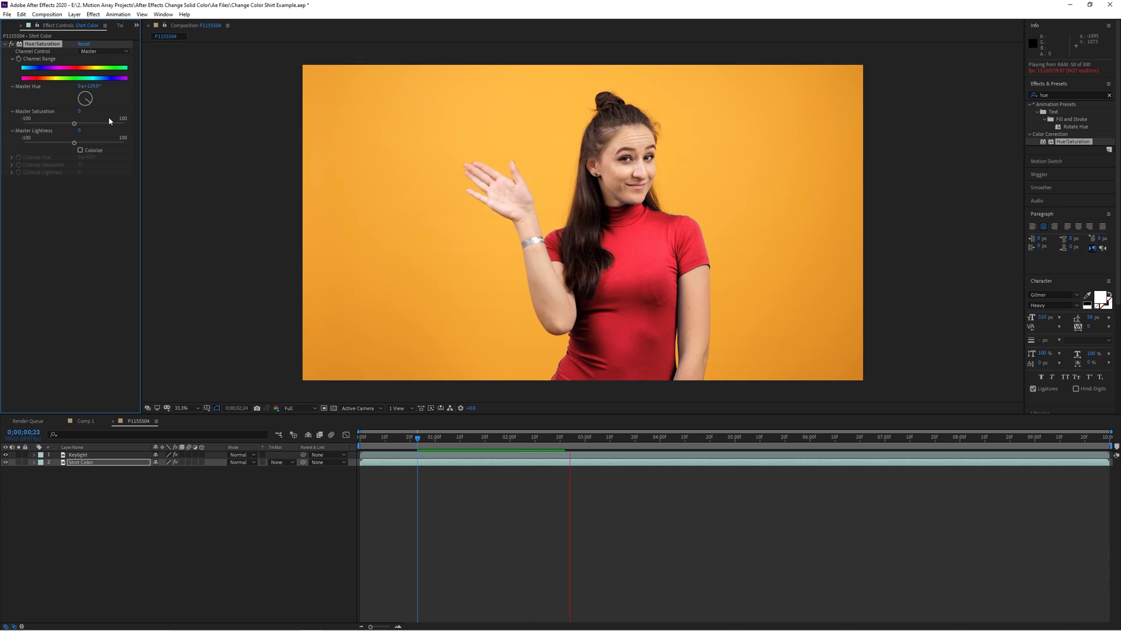
- Stop playback, zoom in on the neck and shoulder edges, then return to full-frame view
key("space")
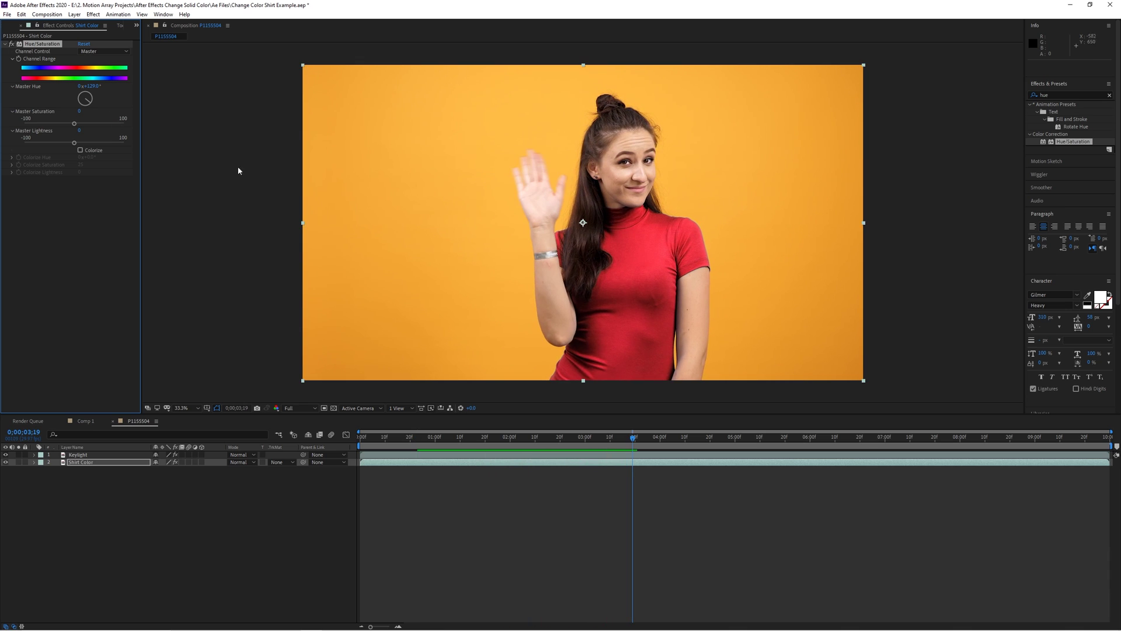
key("period")
key("period")
key("period")
key("period")
left_click_drag(754, 235, 497, 131)
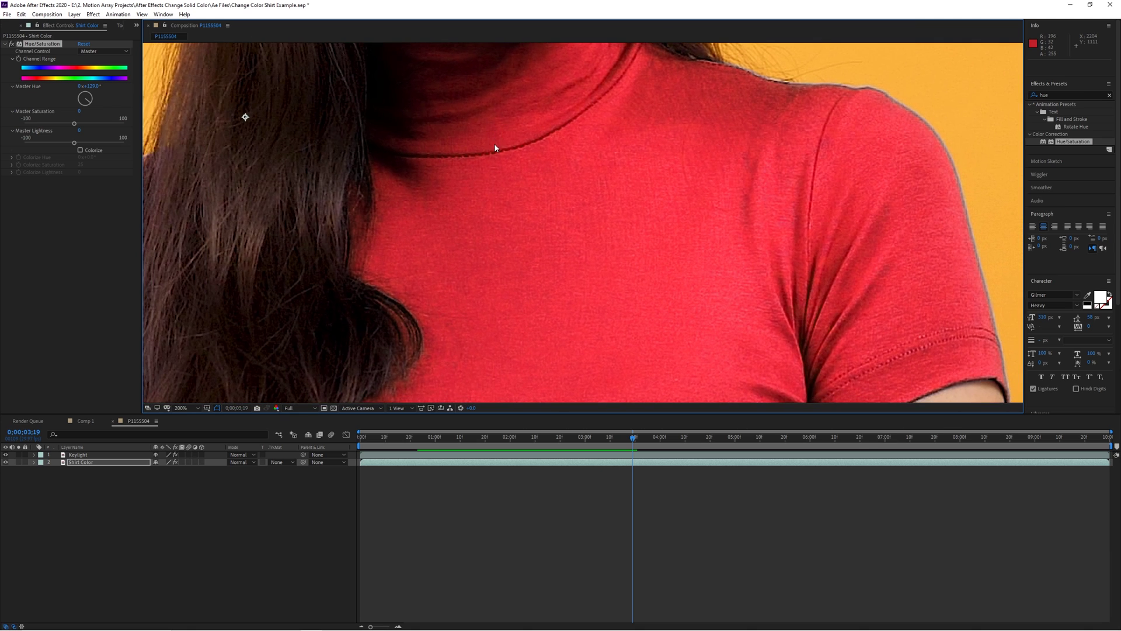
left_click(182, 408)
left_click(185, 461)
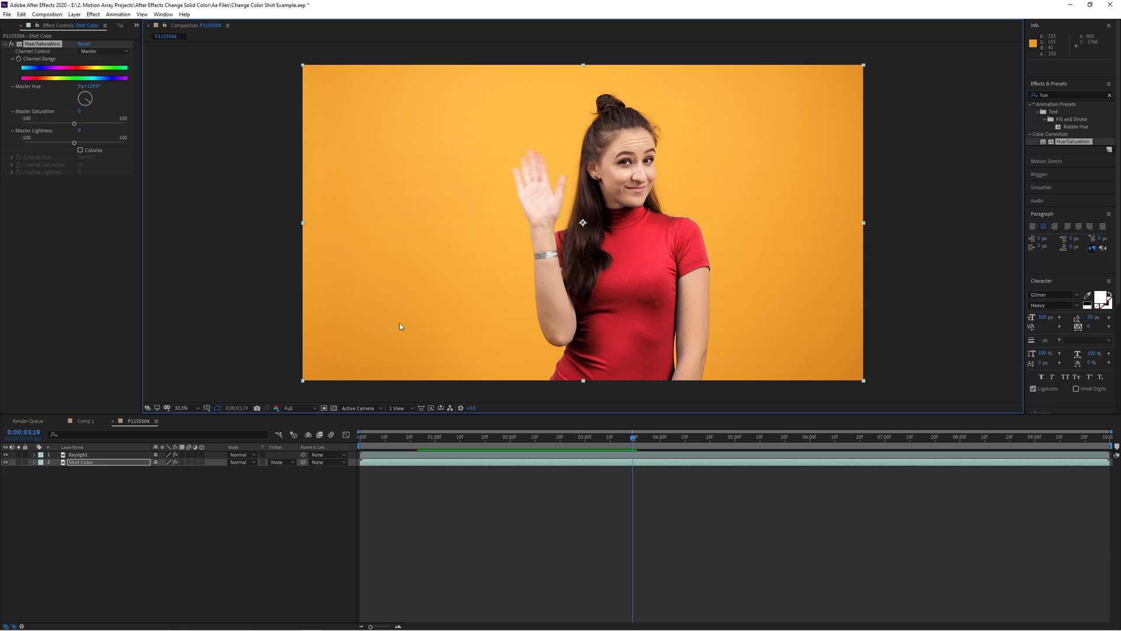
- Enable Colorize in Hue/Saturation, soloing Shirt Color to inspect and undoing the Master Hue change
left_click(80, 150)
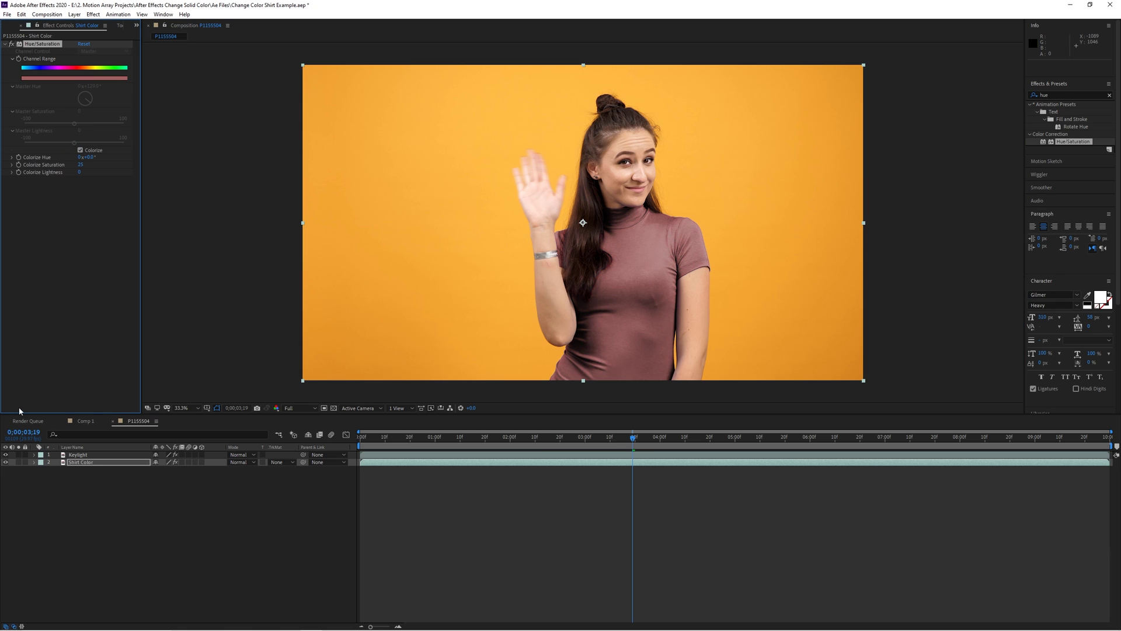
left_click(19, 462)
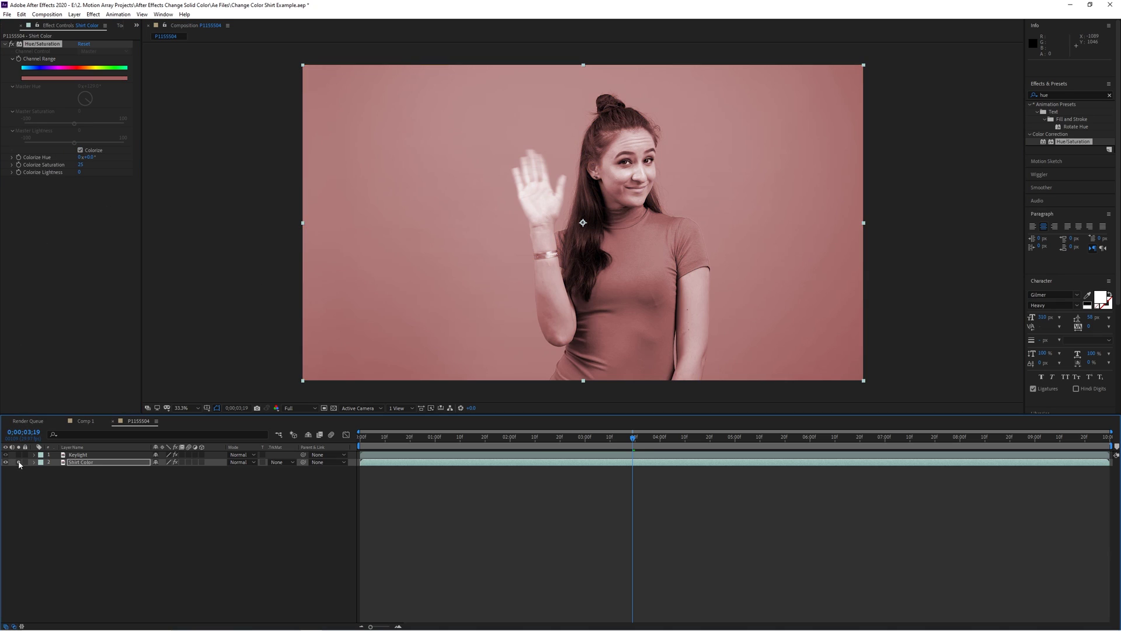
left_click(80, 151)
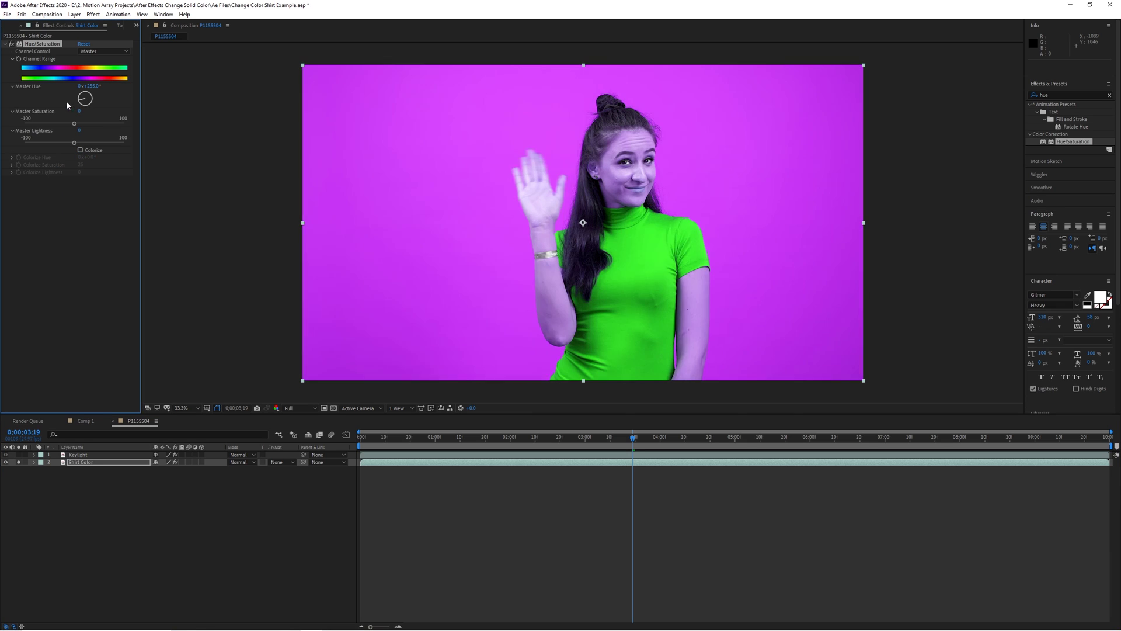
key("ctrl+z")
left_click(80, 150)
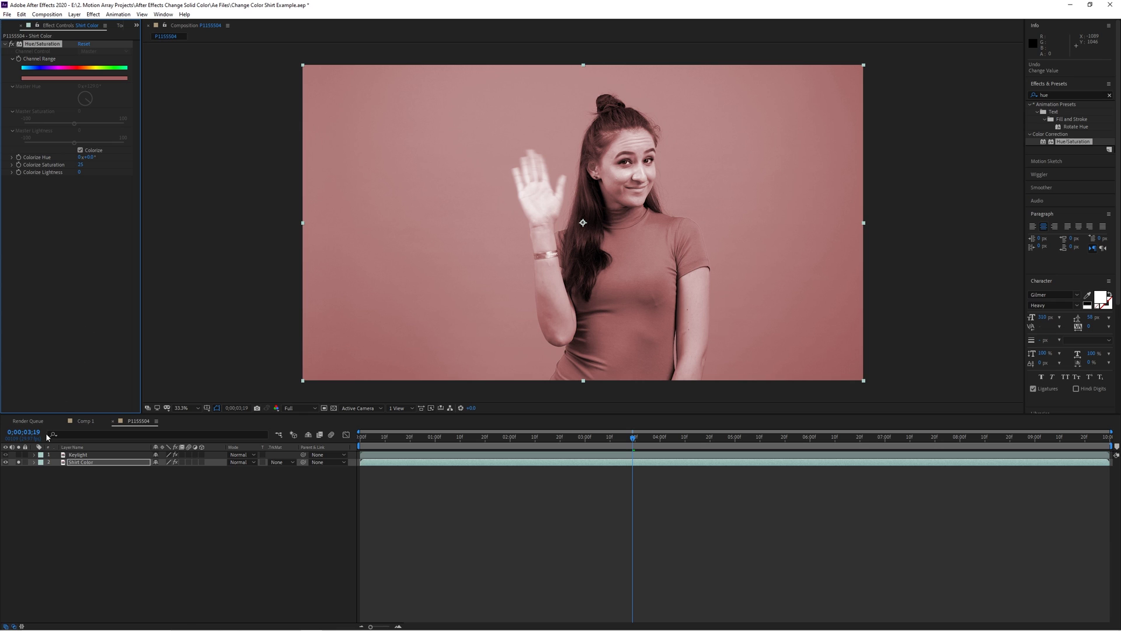
left_click(19, 462)
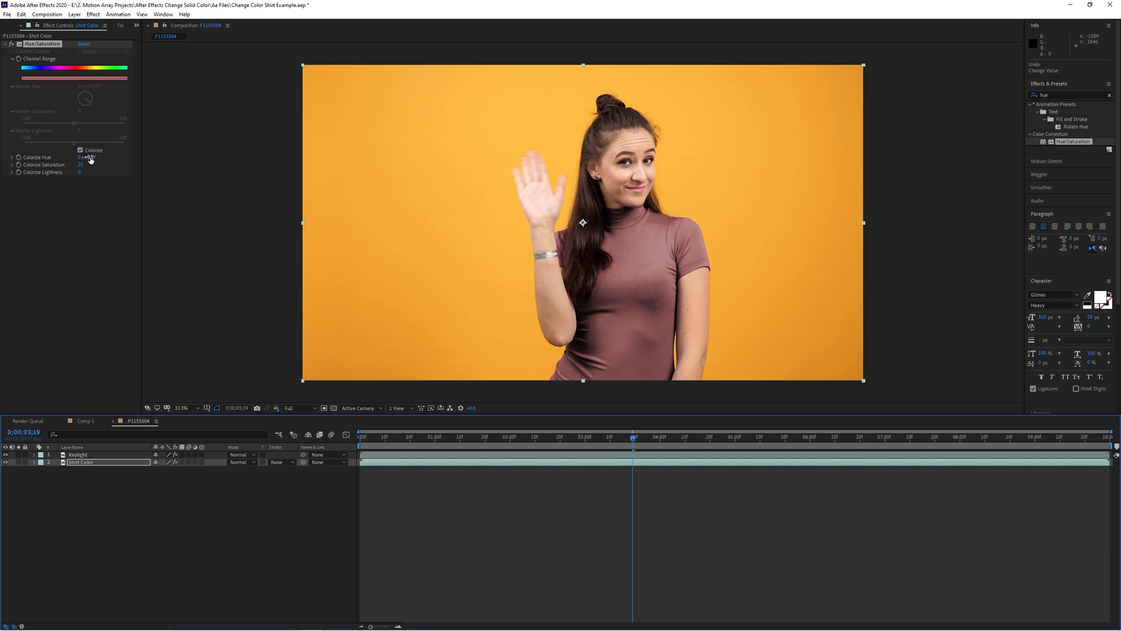
- Raise Colorize Saturation to about 77 and lower Lightness to -19, toggling Colorize to compare
mouse_move(80, 165)
left_mouse_down()
mouse_move(100, 164)
mouse_move(76, 176)
left_mouse_up()
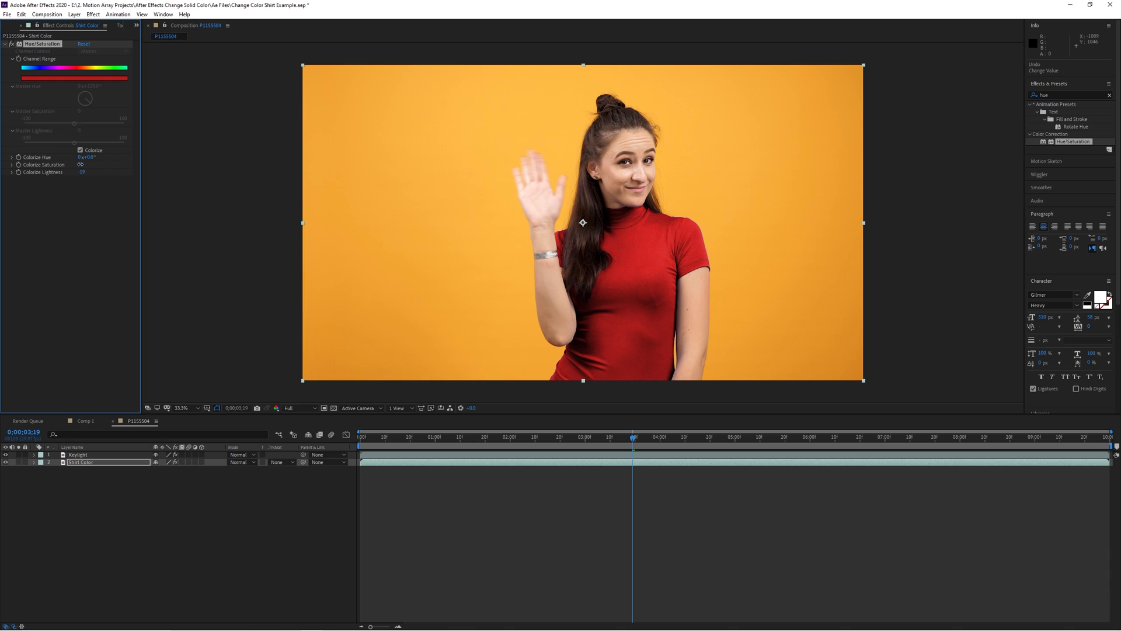
left_click_drag(106, 163, 100, 164)
left_click(81, 150)
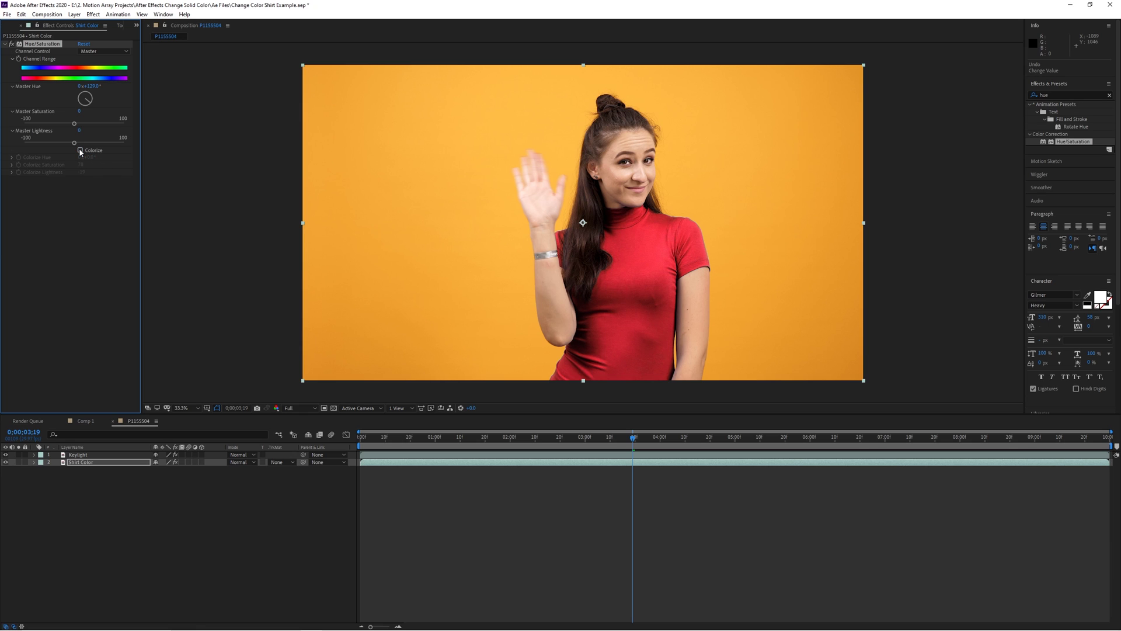
left_click(80, 150)
left_click(81, 150)
left_click(80, 150)
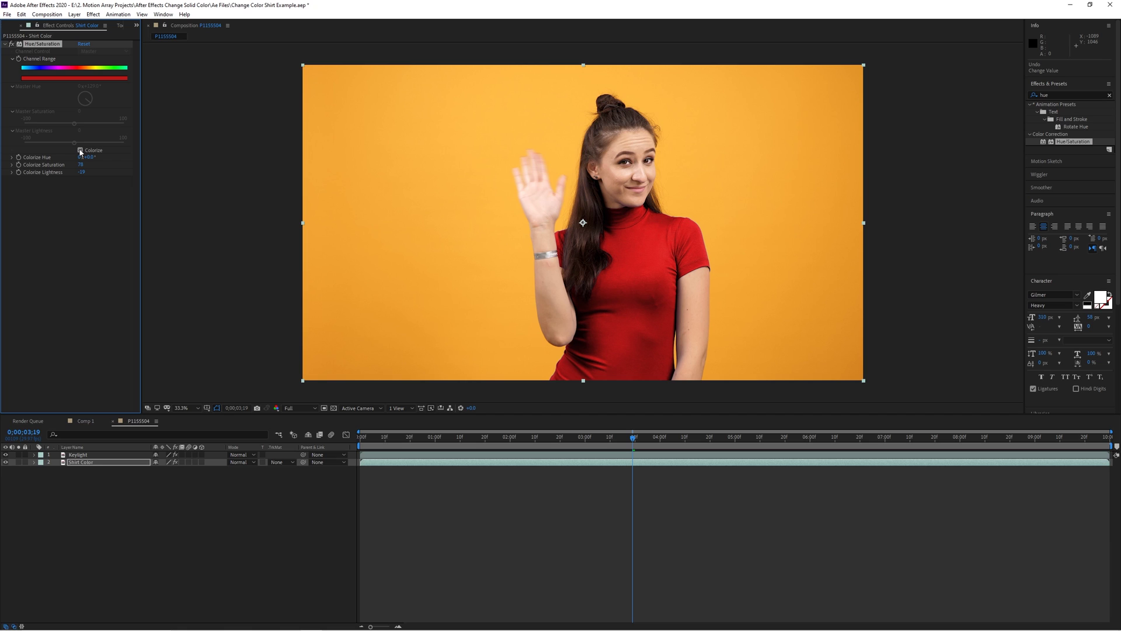
- Raise Keylight's Clip Black to about 66 in Combined Matte view, then return to Final Result
left_click(440, 455)
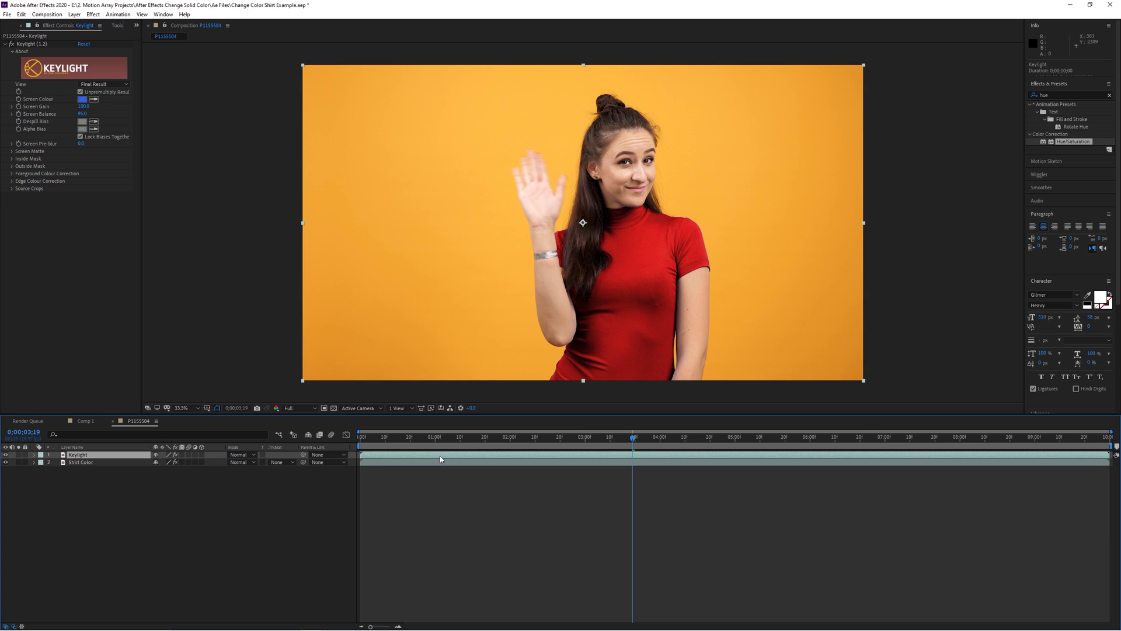
left_click(109, 85)
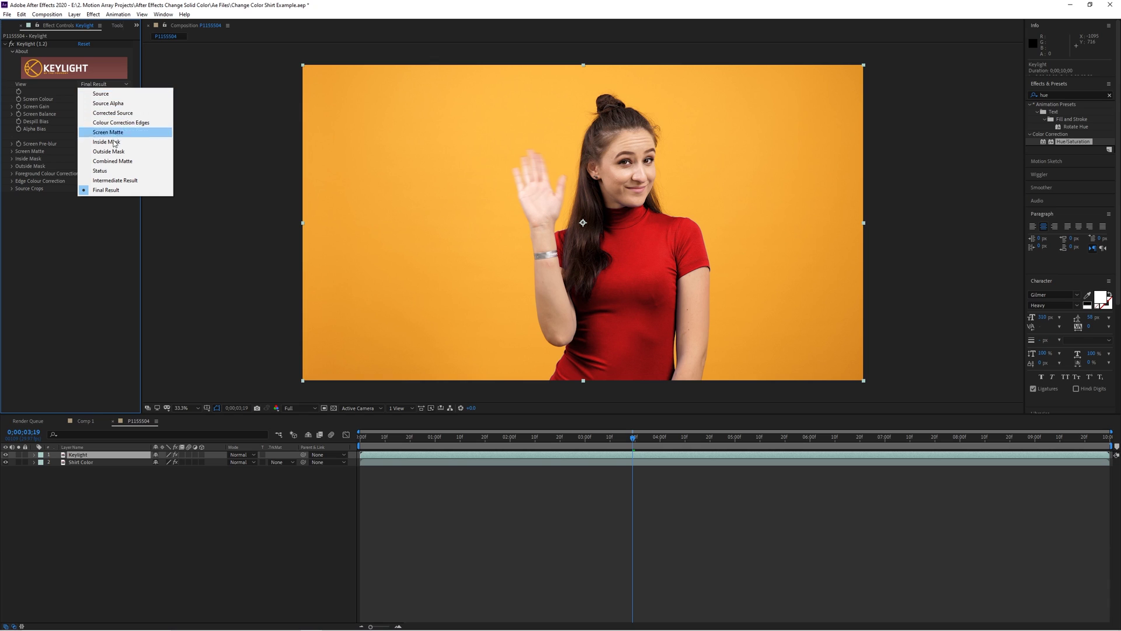
left_click(114, 161)
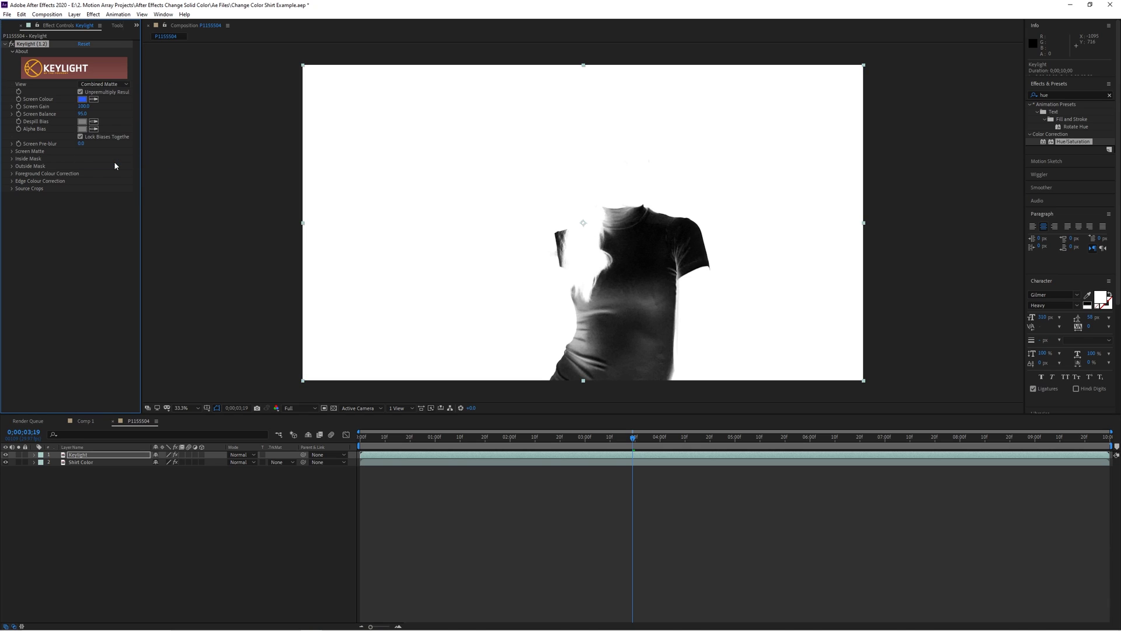
left_click(13, 153)
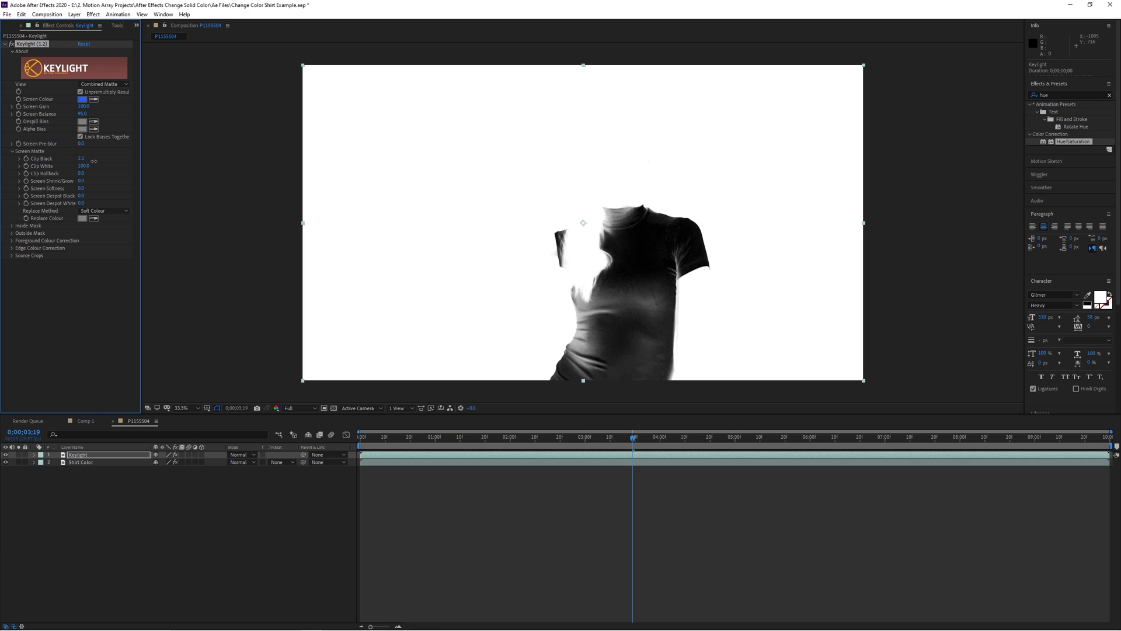
left_click_drag(93, 161, 327, 172)
left_click(104, 84)
left_click(106, 190)
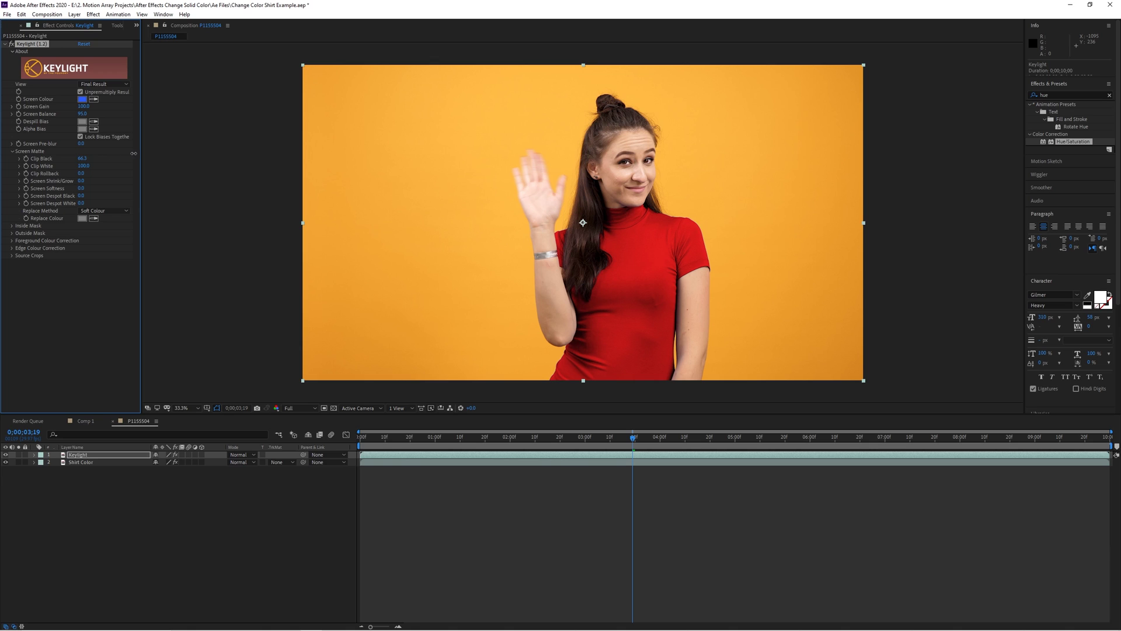
- Raise Keylight's Clip Black to about 72 and zoom the viewer in on the woman's face
left_click_drag(135, 153, 157, 153)
key("slash")
left_click_drag(686, 100, 628, 275)
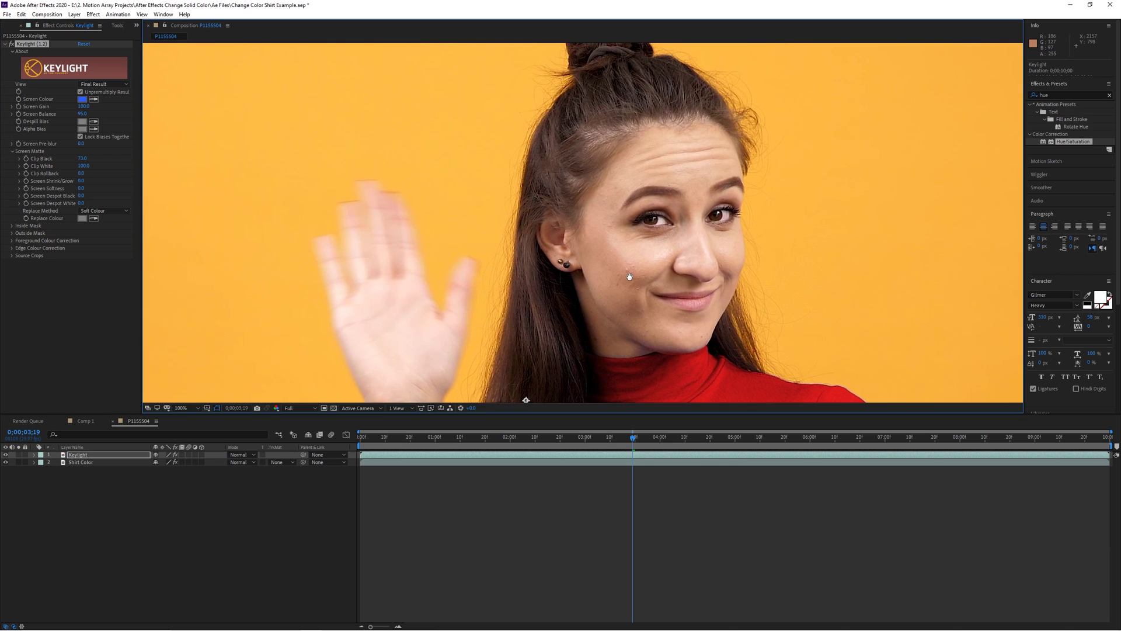
scroll(607, 215, "up", 1)
left_click_drag(633, 439, 425, 442)
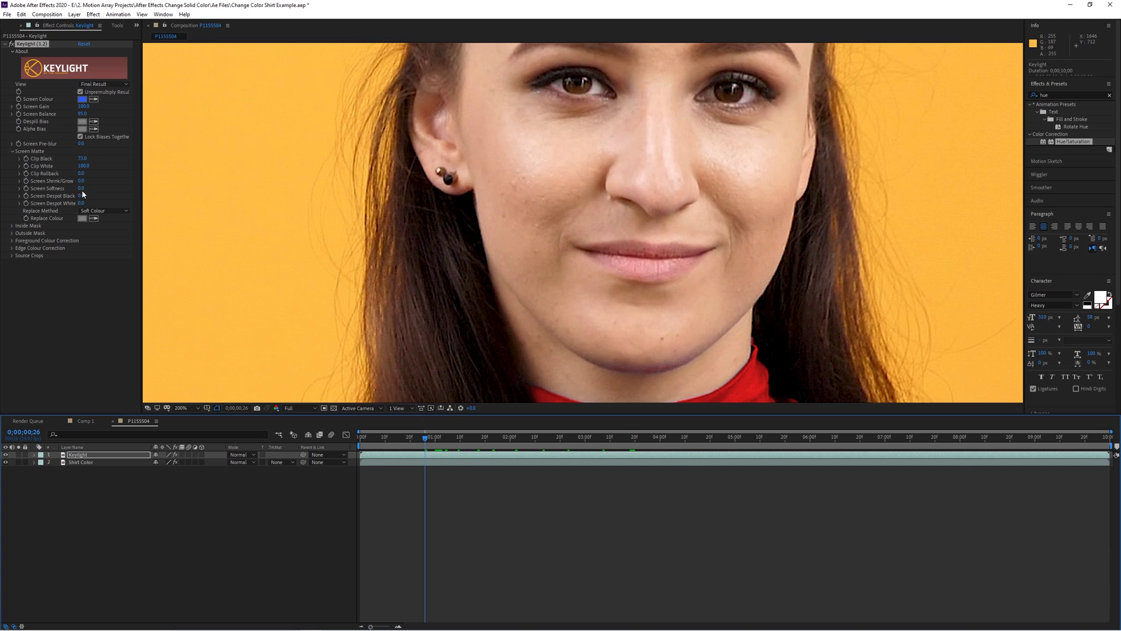
- Test Clip Black at 100, then lower it to about 75 to clear the chin fringe
left_click_drag(82, 158, 87, 158)
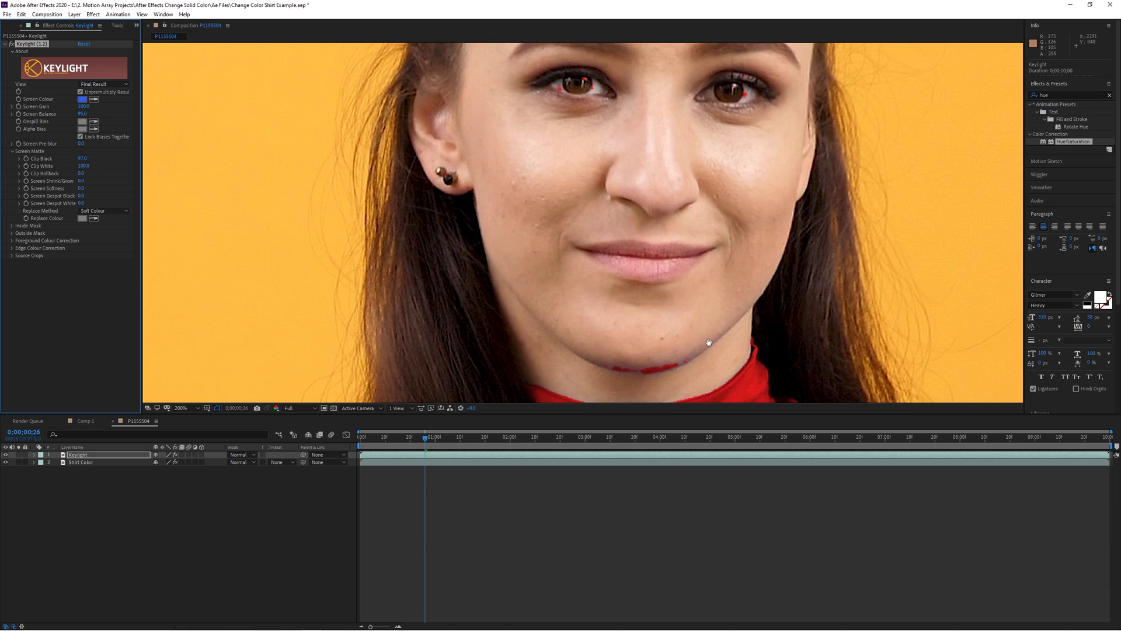
left_click_drag(709, 342, 721, 187)
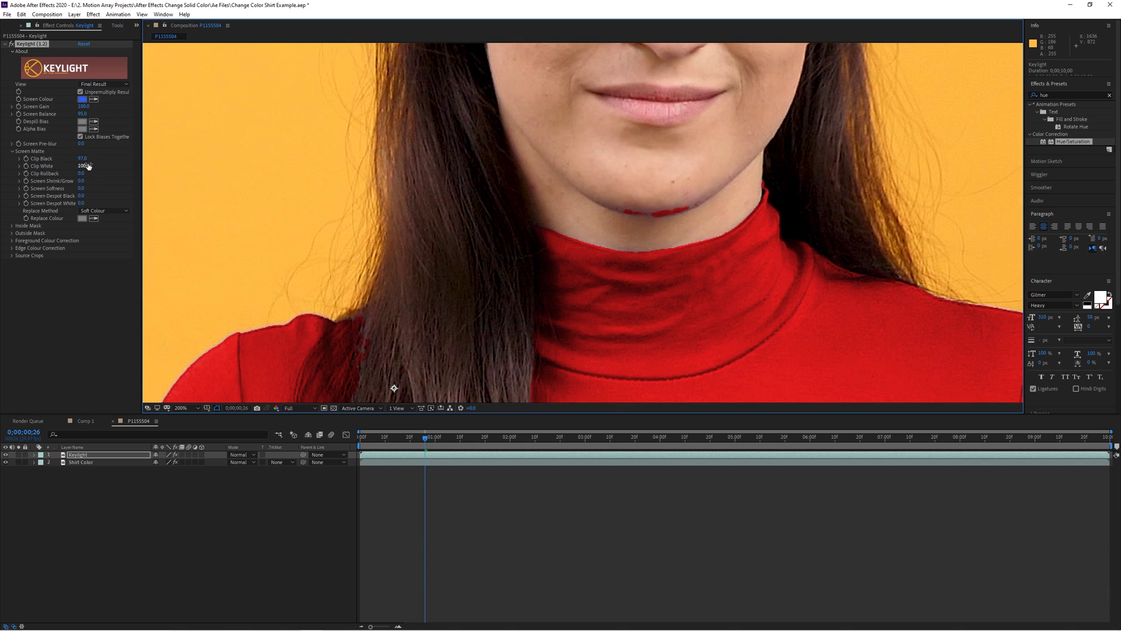
mouse_move(82, 157)
left_mouse_down()
mouse_move(22, 159)
mouse_move(67, 159)
left_mouse_up()
key("comma")
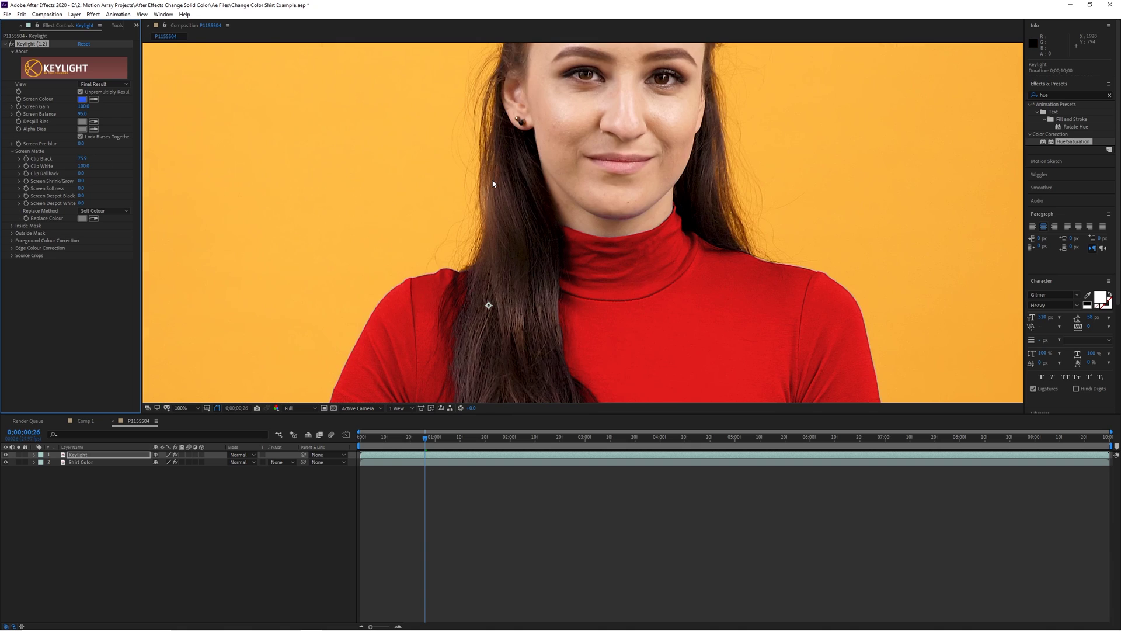
key("comma")
key("comma")
key("comma")
key("comma")
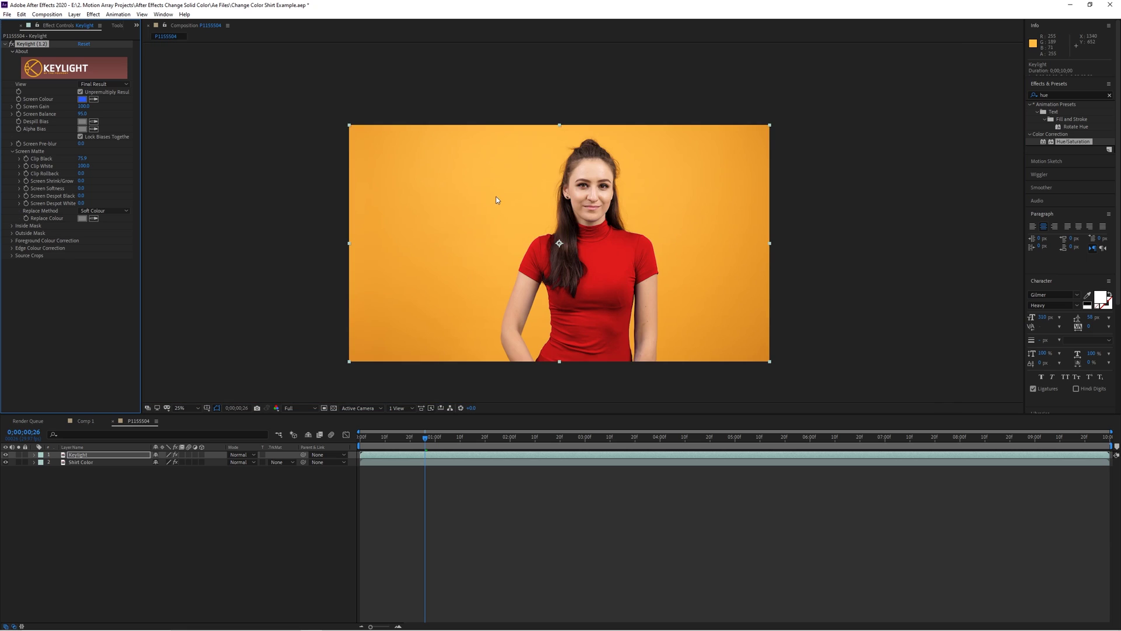
- Preview the red-shirt result at 33.3% magnification from the start, then reselect the Shirt Color layer's effects
left_click(181, 407)
left_click(182, 499)
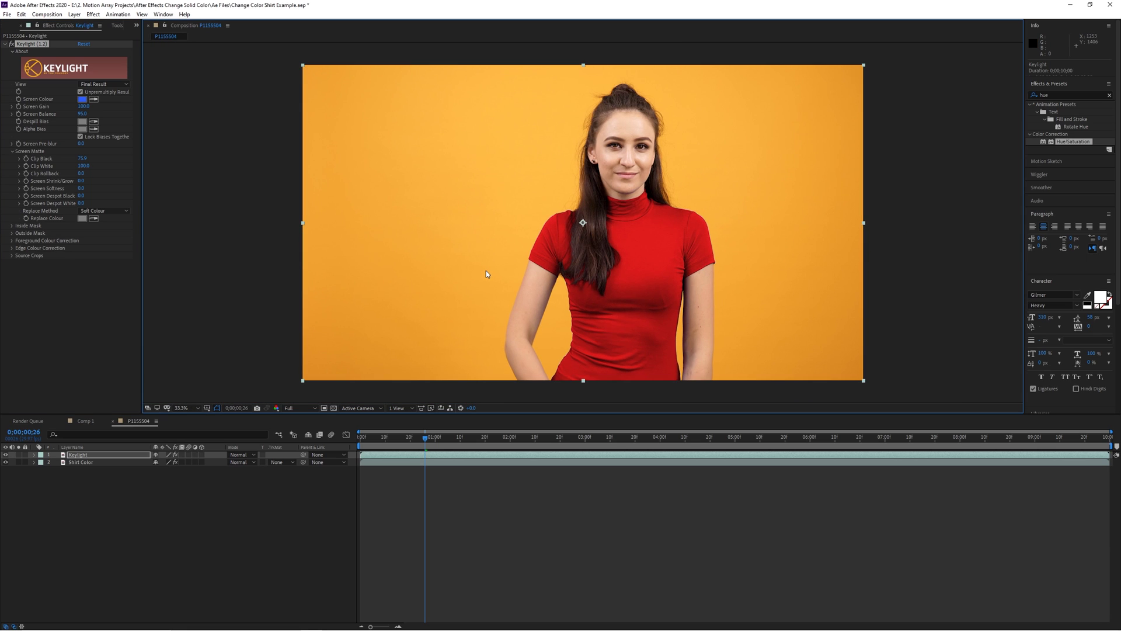
left_click_drag(427, 438, 350, 444)
key("space")
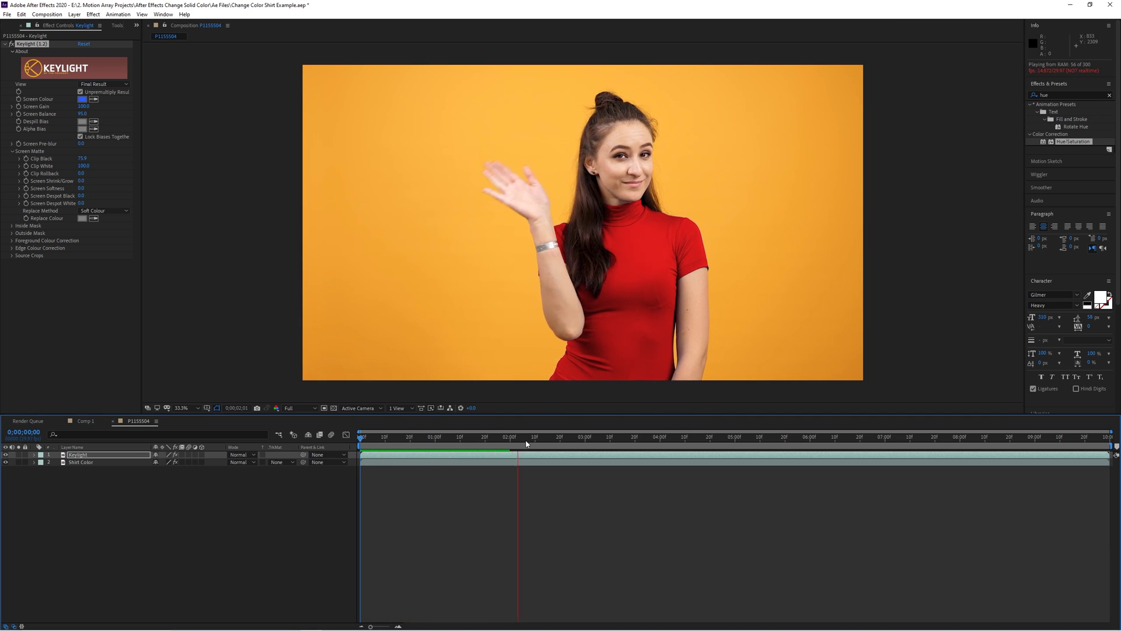
key("space")
left_click(413, 439)
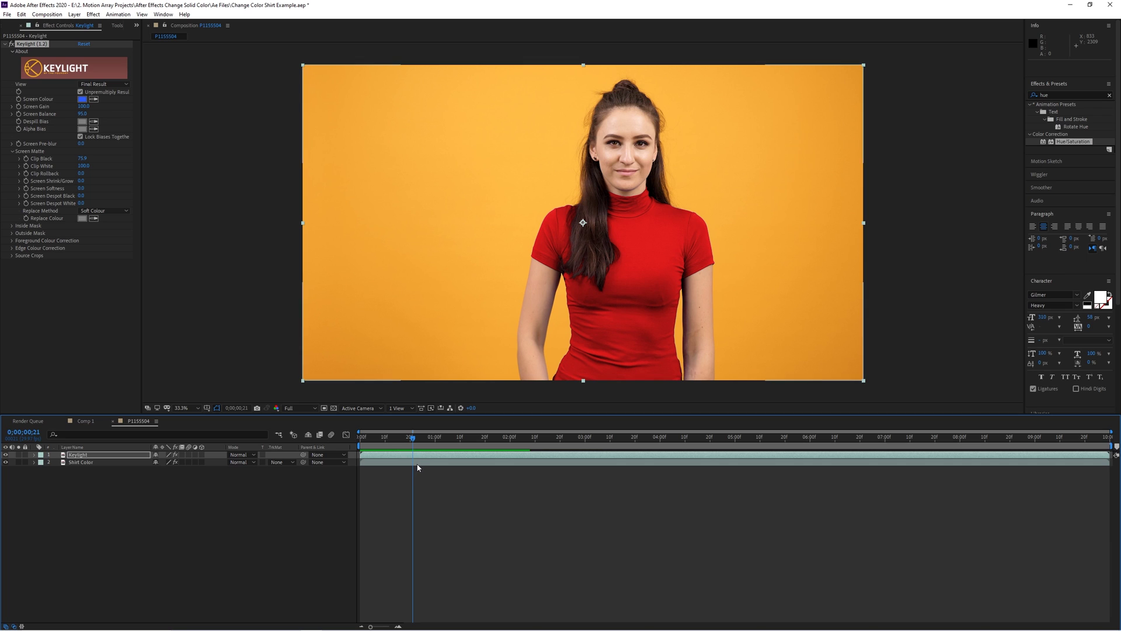
left_click(411, 462)
- Shift Colorize Hue to teal and preview it, then move the hue to purple (about 283.5°)
left_click_drag(88, 158, 614, 142)
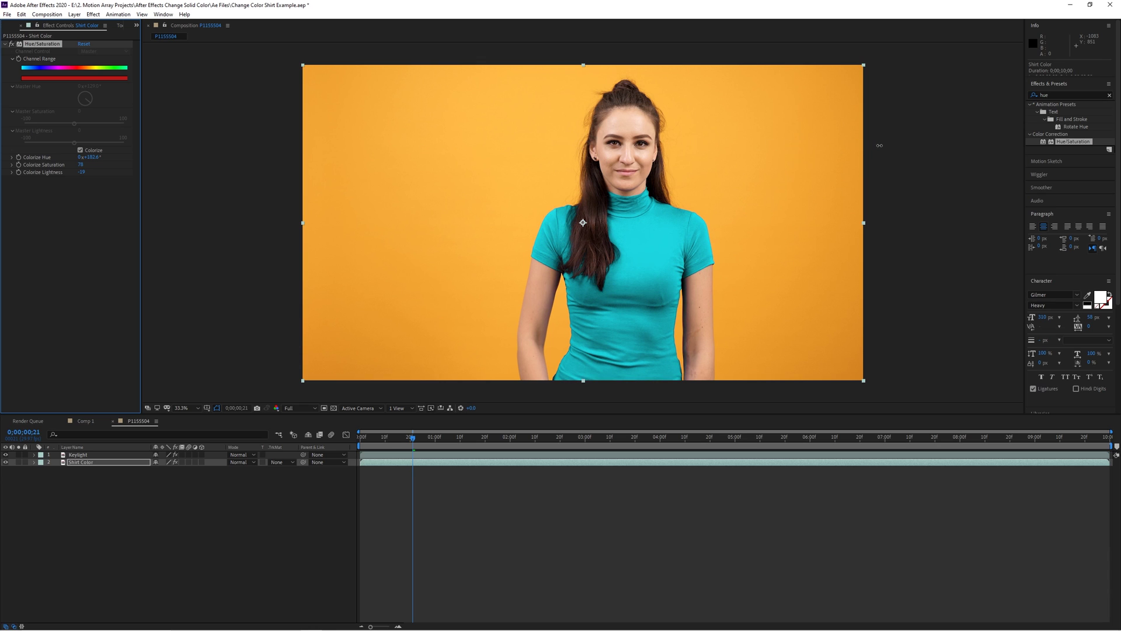
key("space")
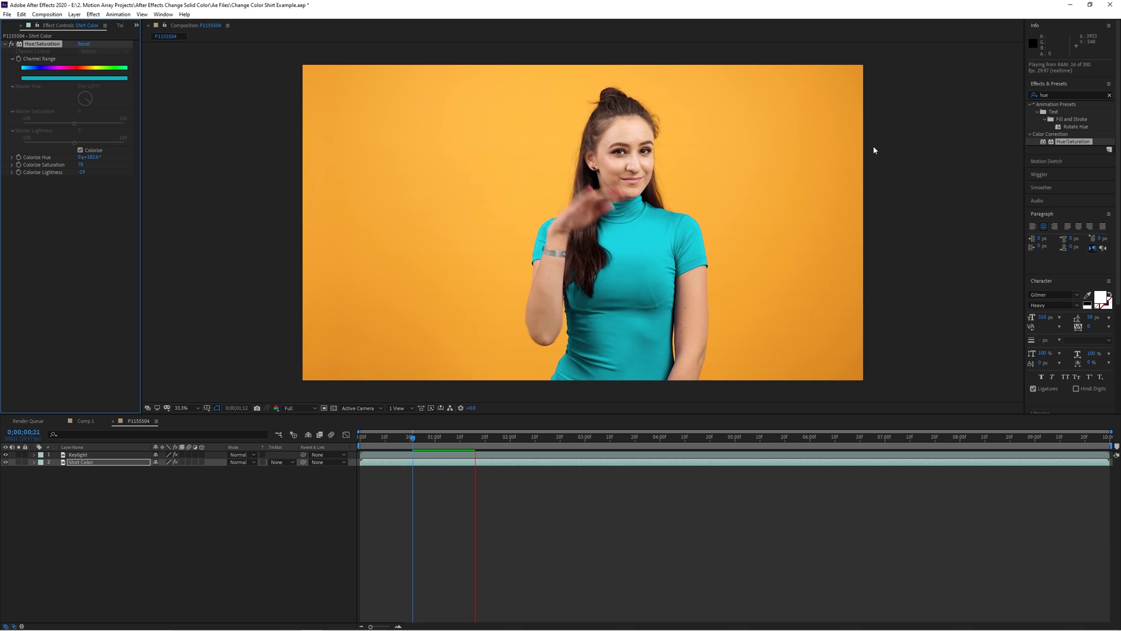
key("space")
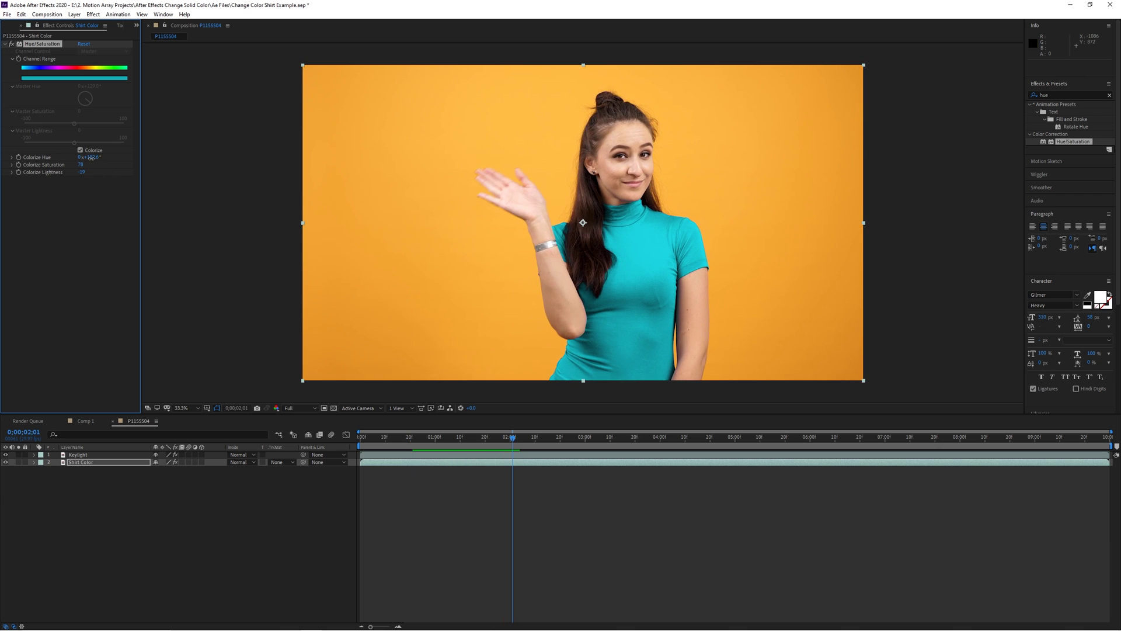
left_click_drag(91, 157, 540, 146)
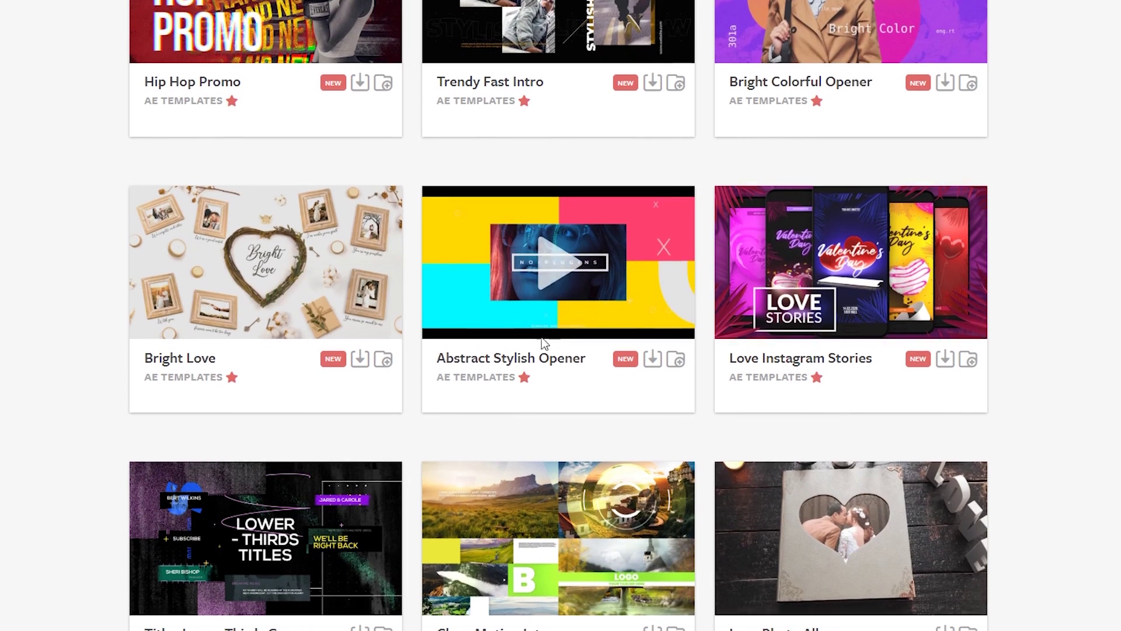
- Open the Abstract Stylish Opener template page from the Motion Array gallery
left_click(533, 353)
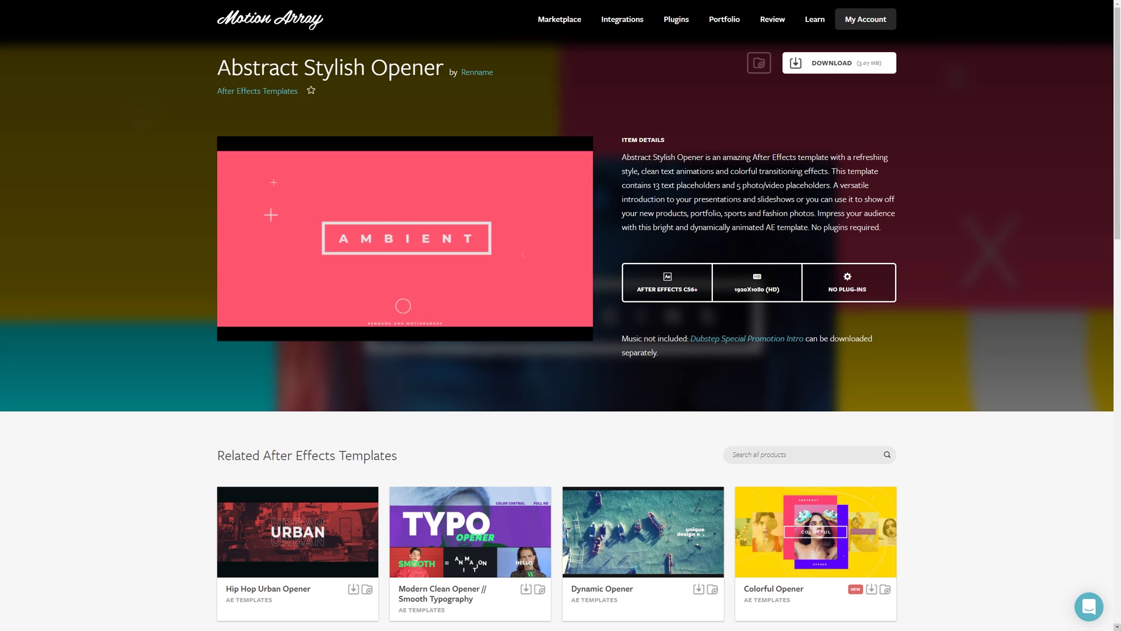